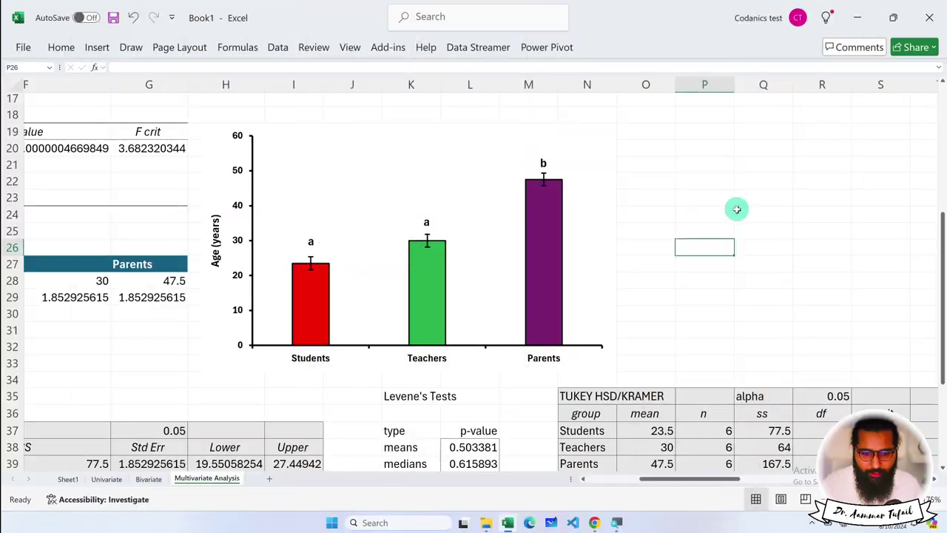
Go to the Bivariate sheet with the Students vs Teachers t-test summary and chart.
left_click(148, 478)
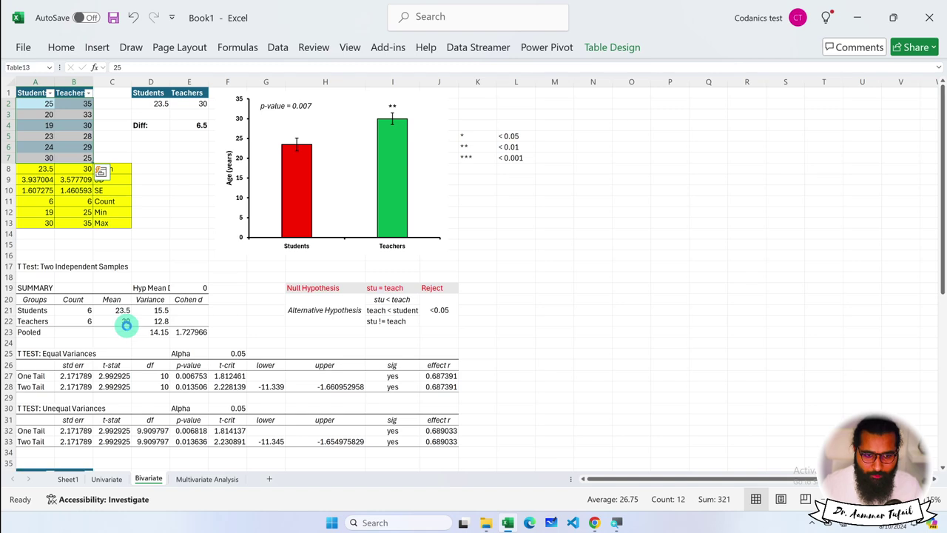
Save the workbook as 'Statistical Tests' in the OneDrive 01_data Analyst Bootcamp folder.
key("ctrl+s")
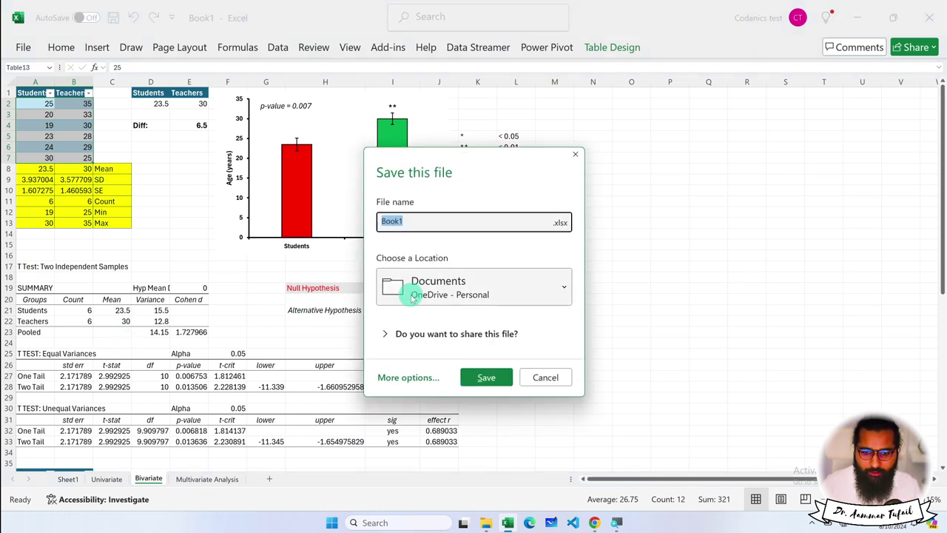
left_click(482, 293)
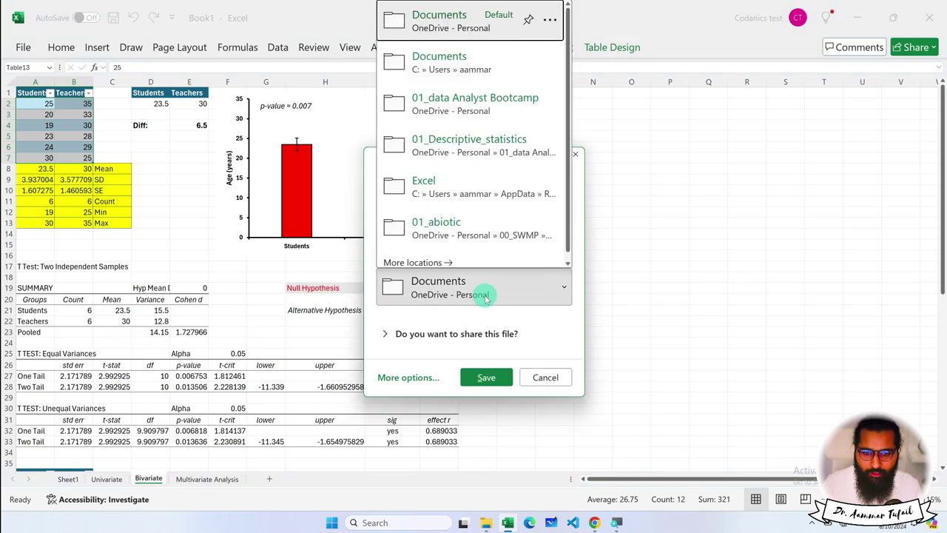
left_click(487, 103)
left_click(424, 220)
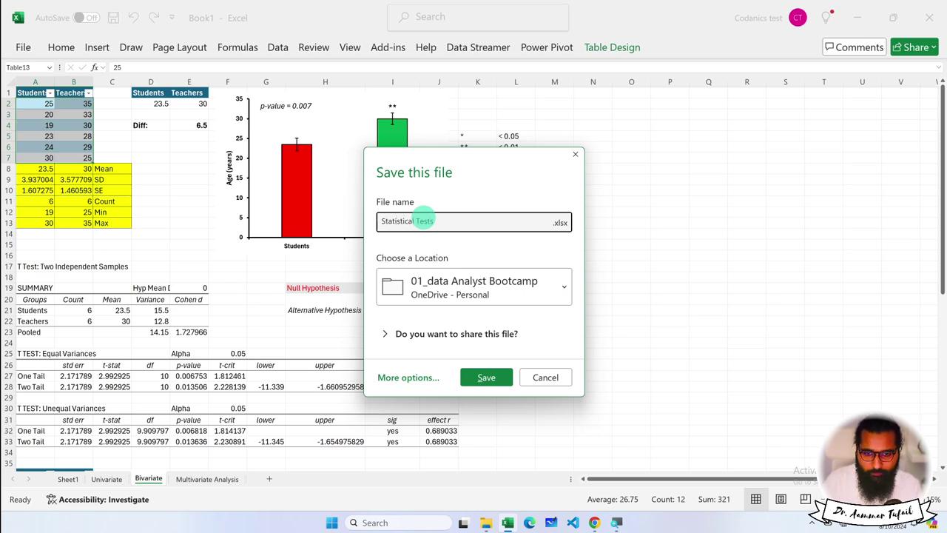
key("Return")
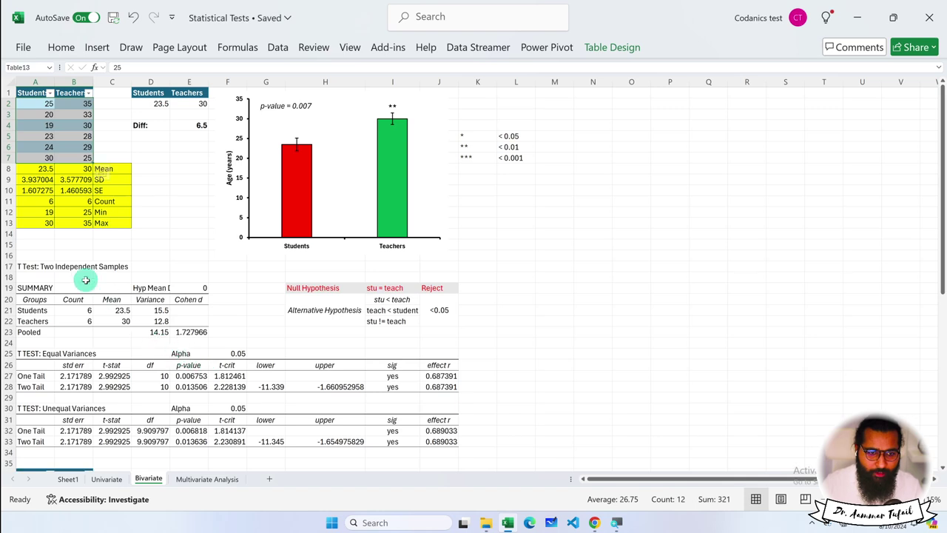
Copy the Students/Teachers data A1:B7 to cell A67.
left_click_drag(34, 93, 72, 156)
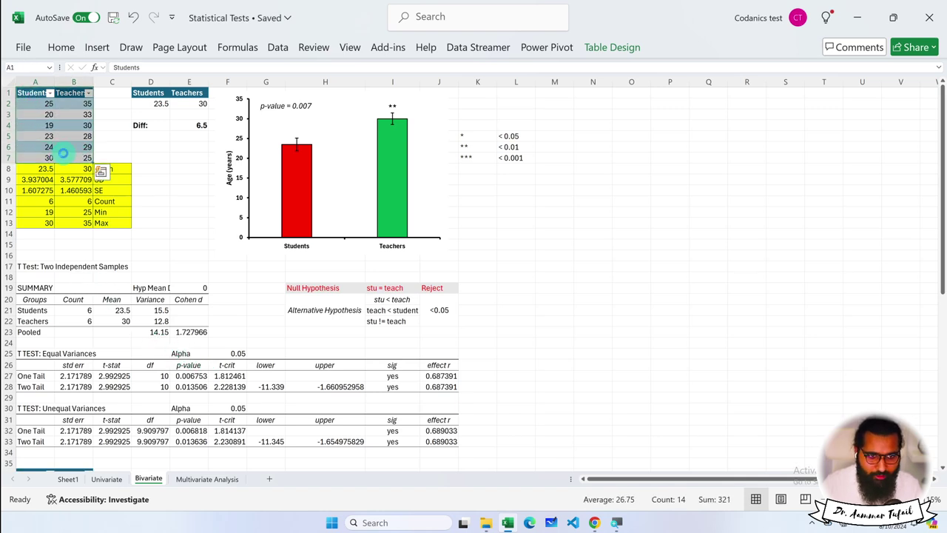
key("ctrl+c")
scroll(64, 153, "up", 4, "ctrl")
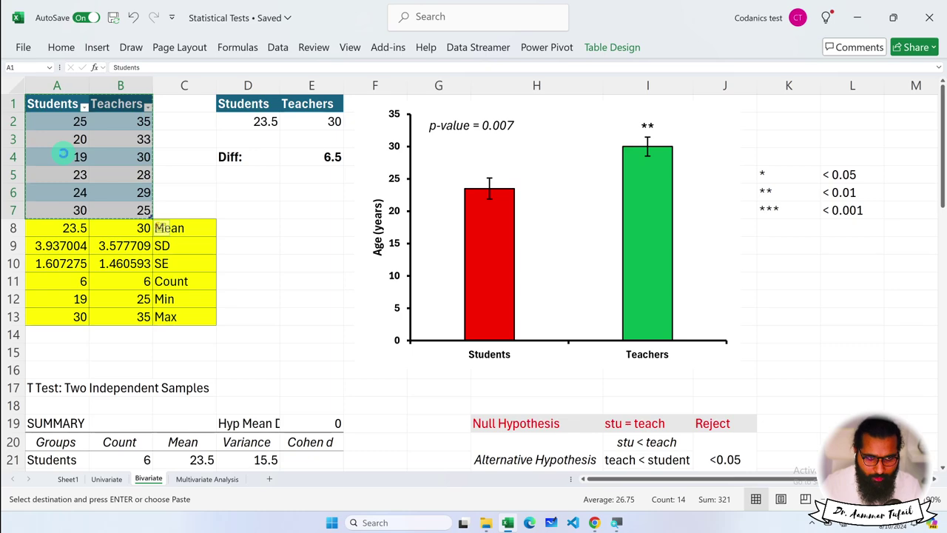
scroll(131, 301, "down", 2)
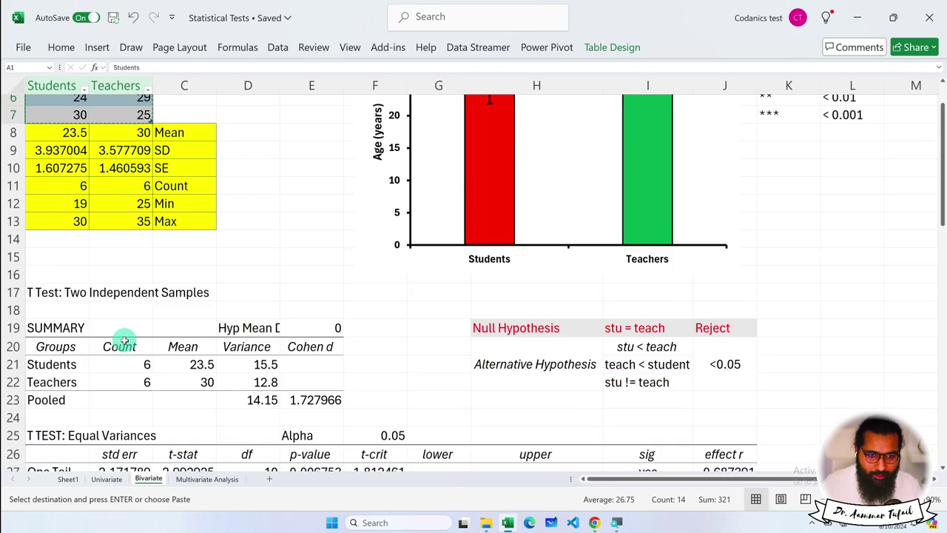
scroll(127, 306, "down", 9)
left_click(126, 307)
scroll(116, 328, "down", 6)
scroll(115, 330, "down", 3)
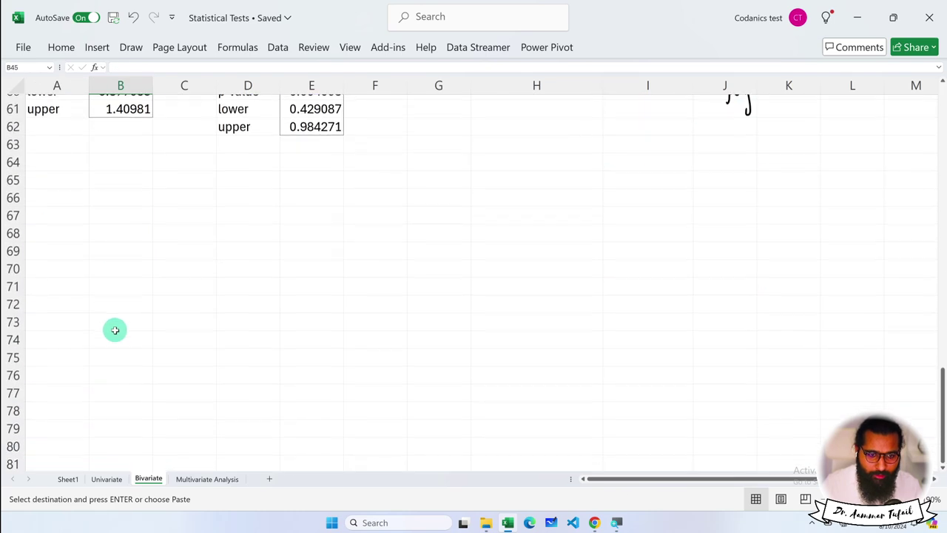
left_click(53, 222)
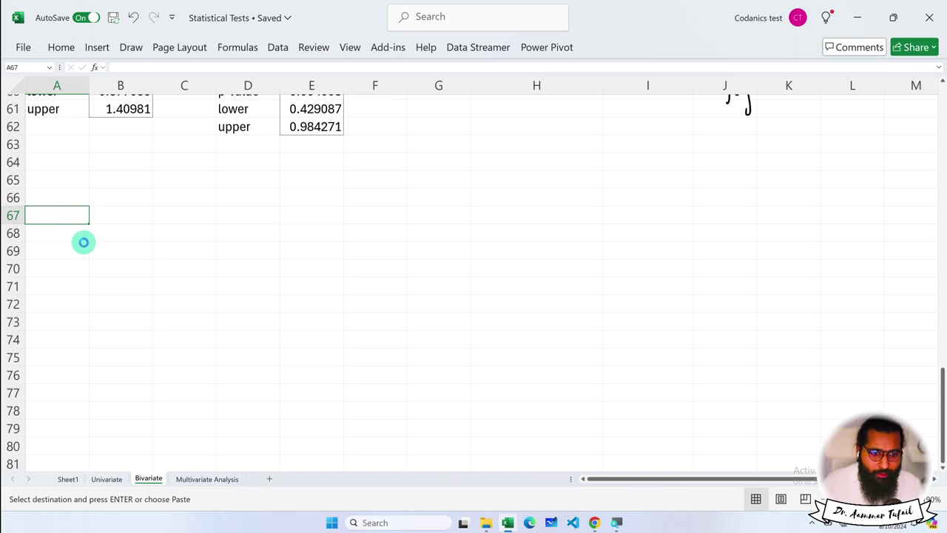
key("ctrl+v")
left_click(79, 235)
Copy the Null/Alternative Hypothesis block H19:J22 to cell D67.
mouse_move(52, 215)
left_mouse_down()
mouse_move(97, 216)
mouse_move(108, 323)
left_mouse_up()
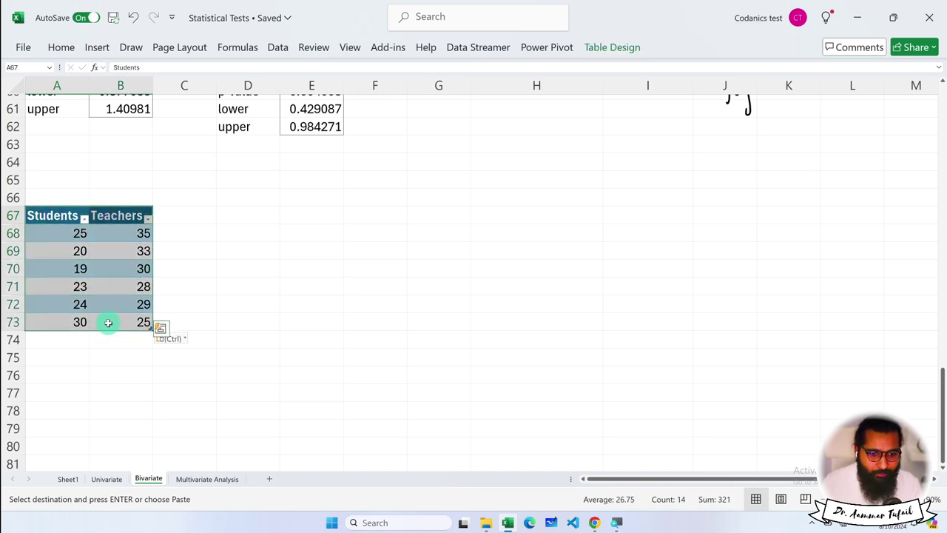
scroll(393, 283, "up", 16)
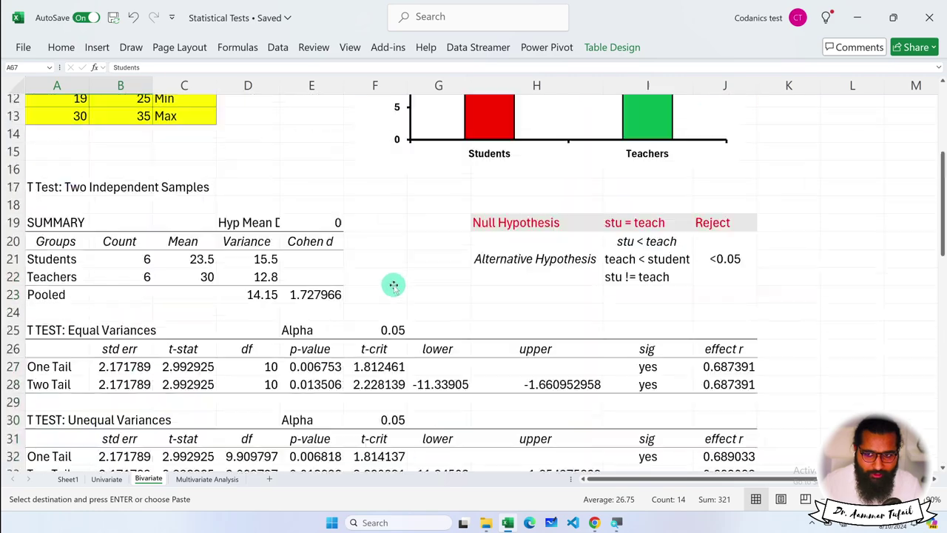
scroll(394, 285, "up", 4)
scroll(393, 285, "down", 2)
left_click_drag(493, 317, 704, 366)
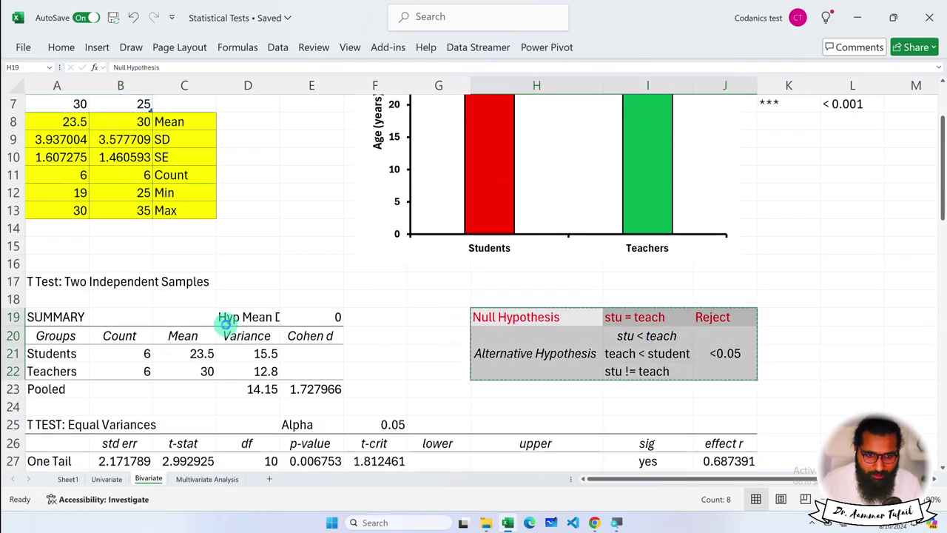
scroll(226, 326, "down", 14)
scroll(226, 325, "down", 4)
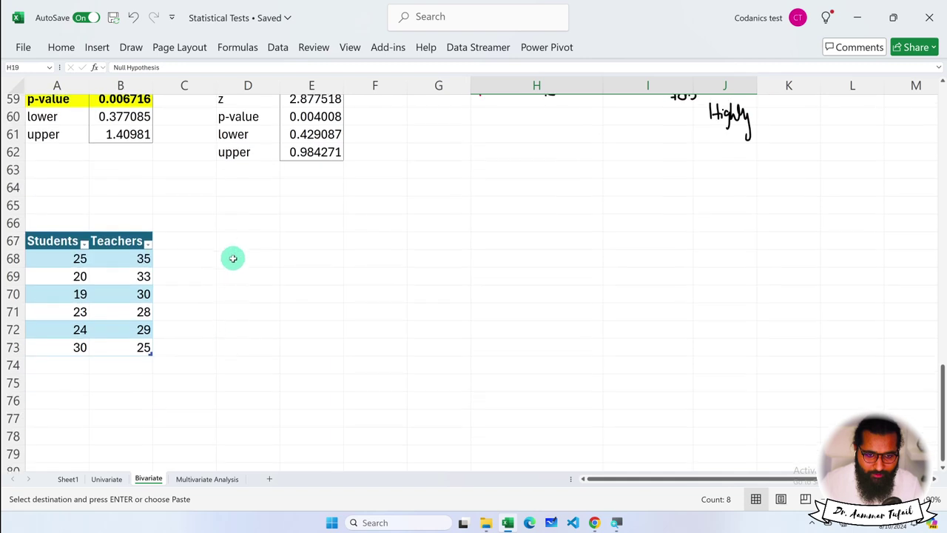
left_click(236, 241)
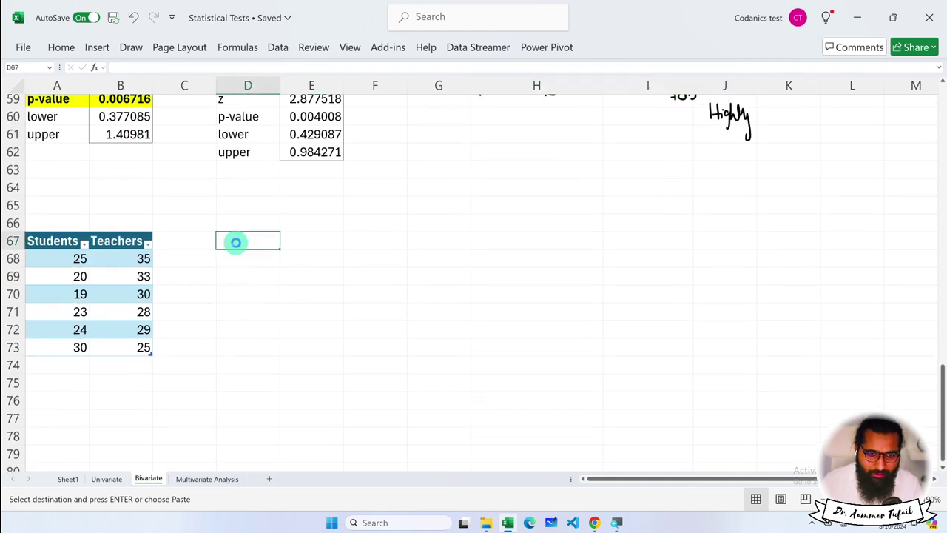
key("ctrl+v")
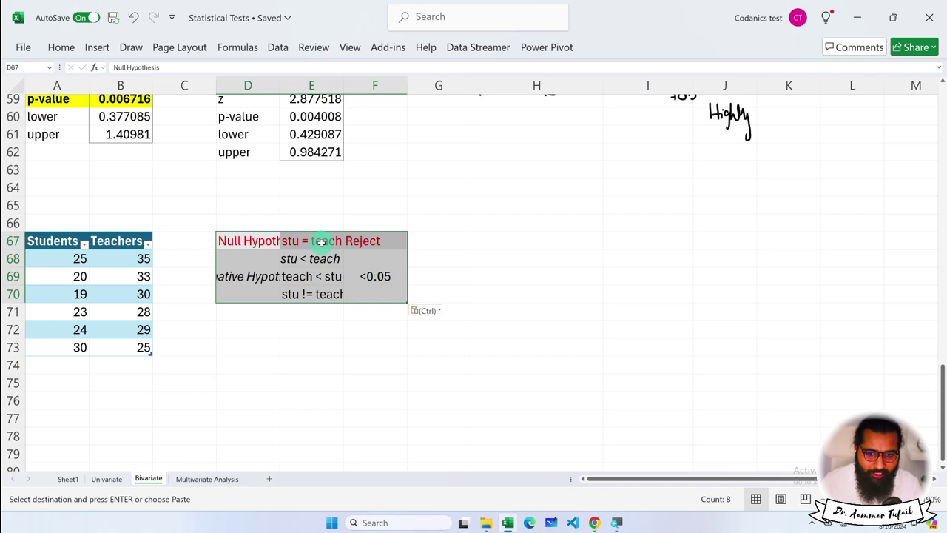
Autofit columns D and E to show the hypothesis labels and numbers.
left_click(321, 242)
double_click(280, 85)
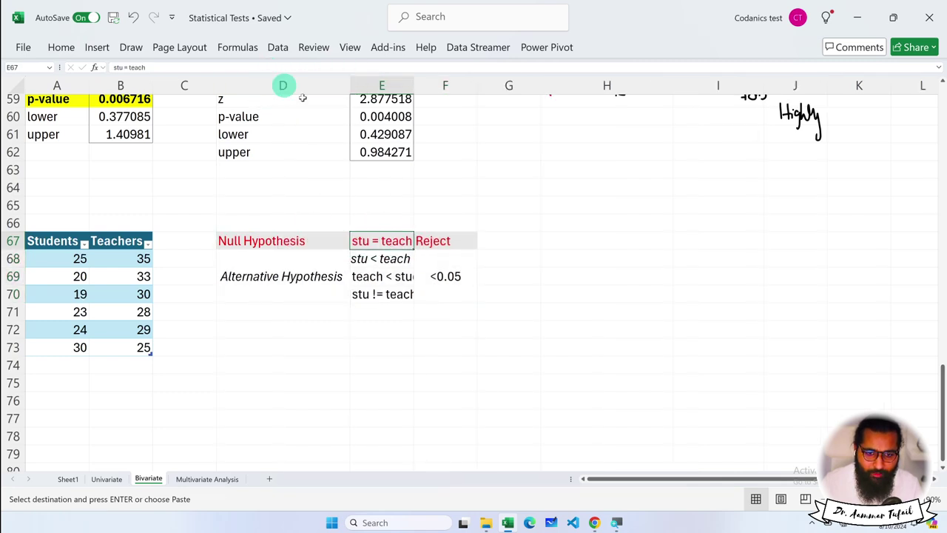
double_click(413, 85)
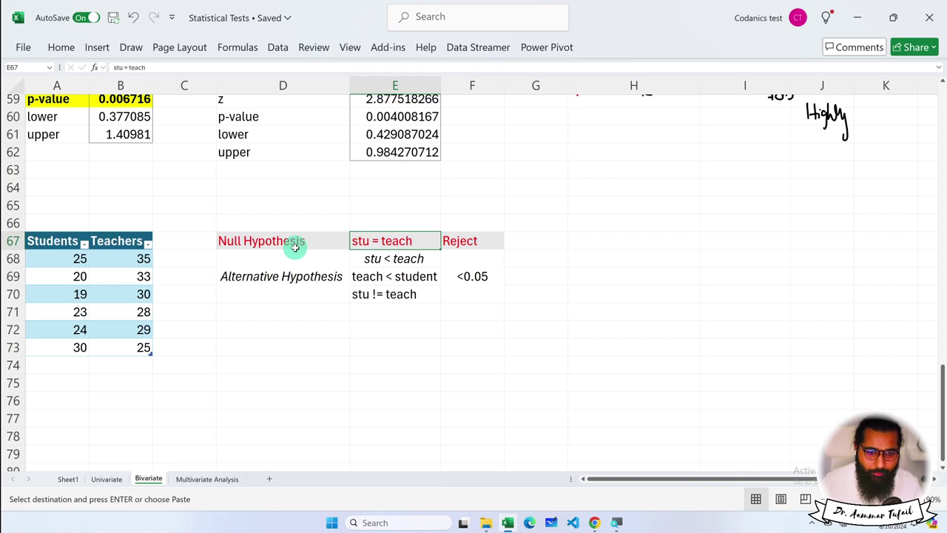
Enter 'F-test' in A65 and make it bold.
left_click(66, 207)
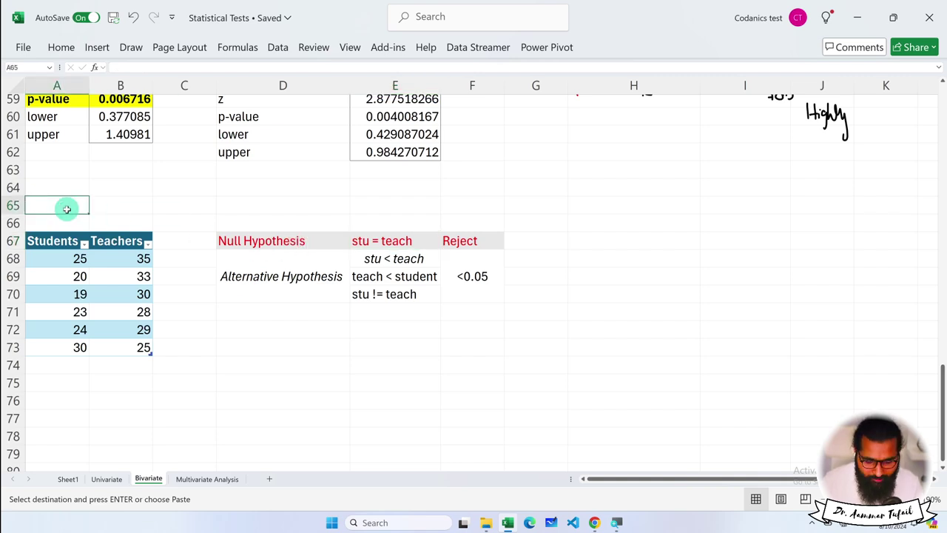
type("F-tes")
key("Return")
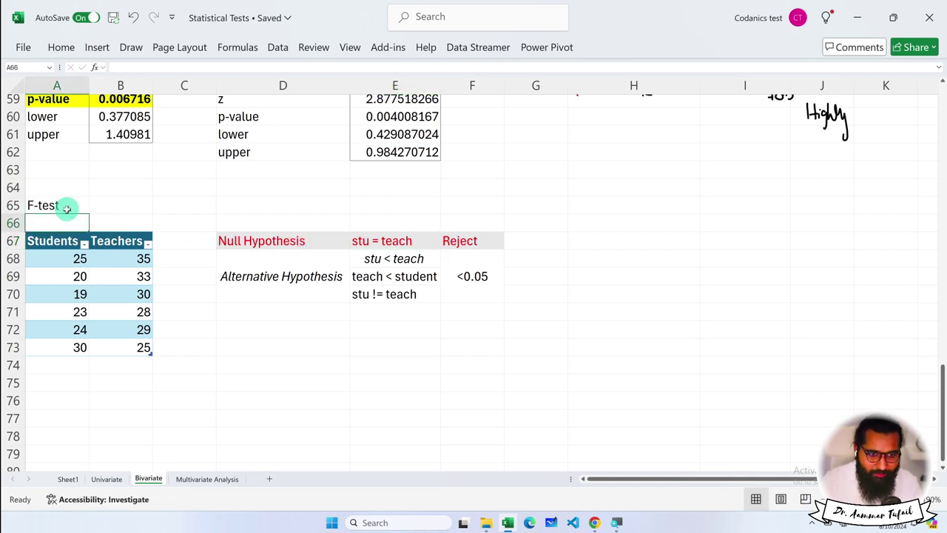
left_click(66, 208)
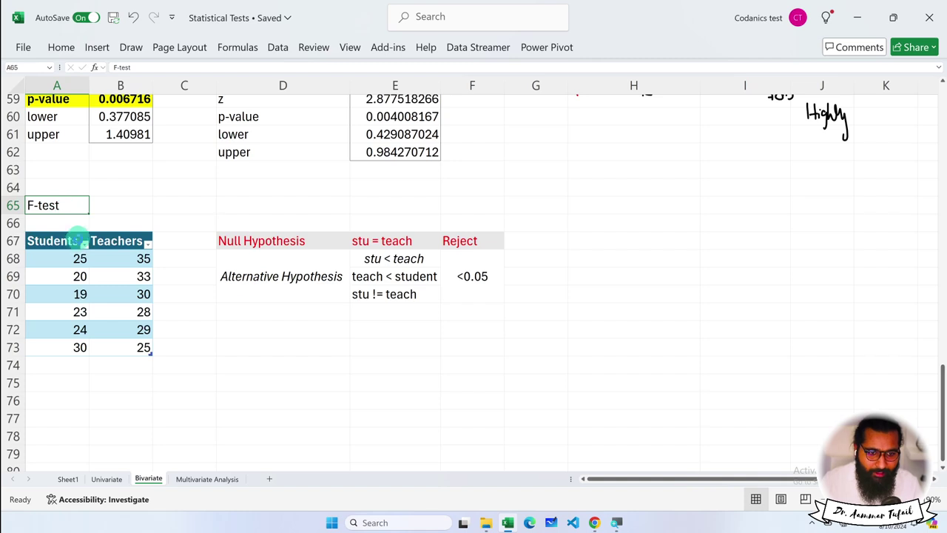
key("ctrl+b")
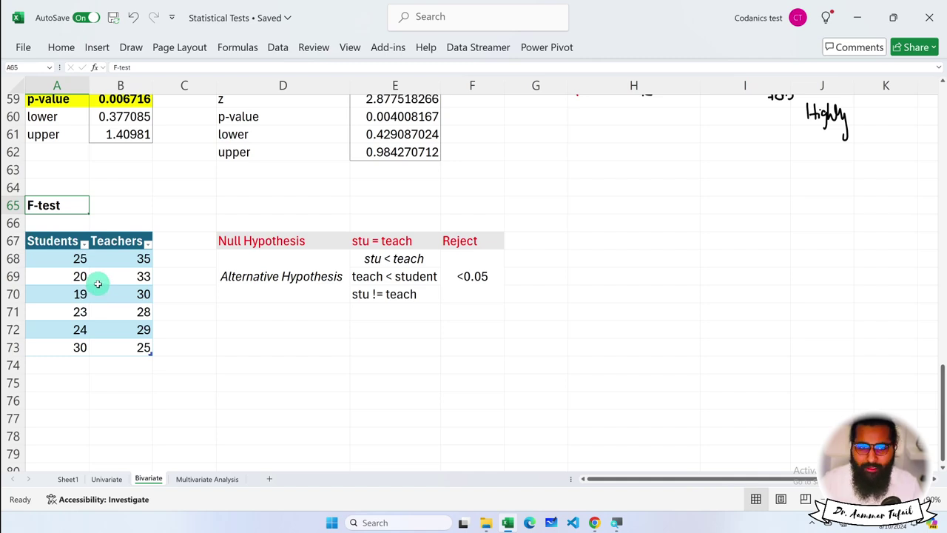
Choose F-Test Two-Sample for Variances from the Data Analysis tools.
left_click(278, 49)
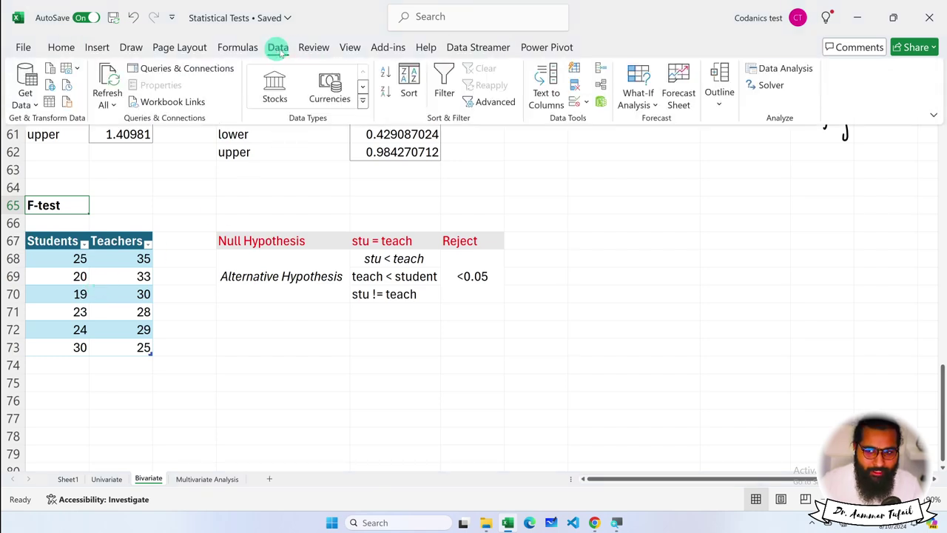
left_click(790, 68)
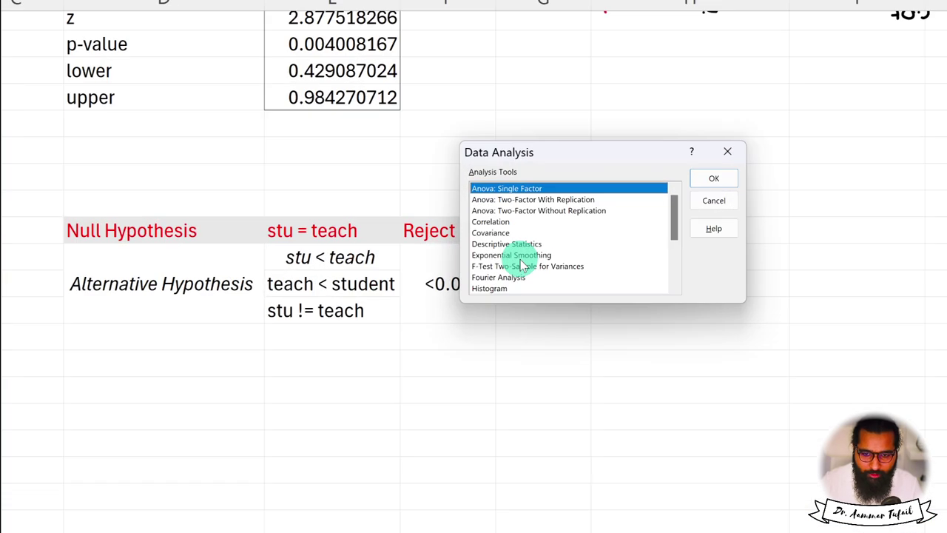
left_click(518, 266)
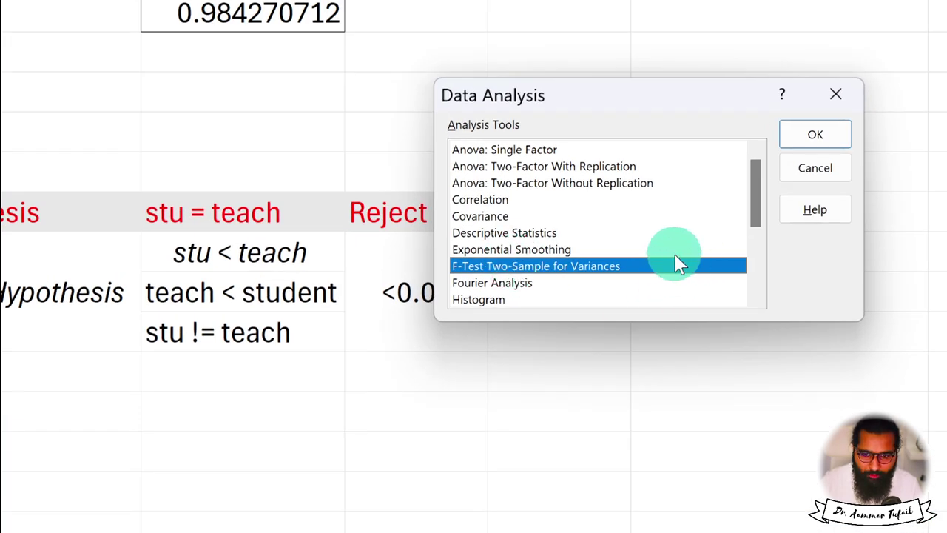
left_click(794, 139)
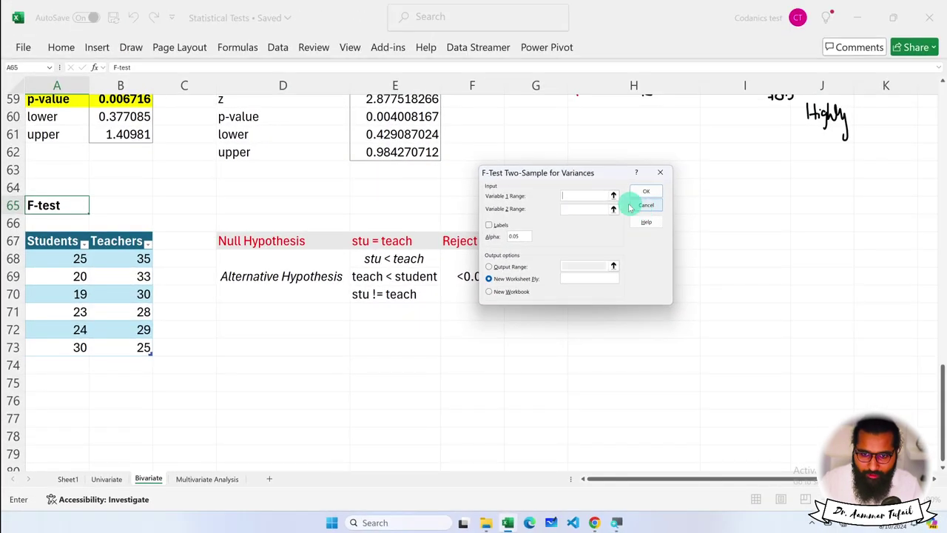
Run the F-test on Students A67:A73 and Teachers B67:B73 with labels, output at A75.
left_click(589, 196)
left_click_drag(60, 240, 61, 347)
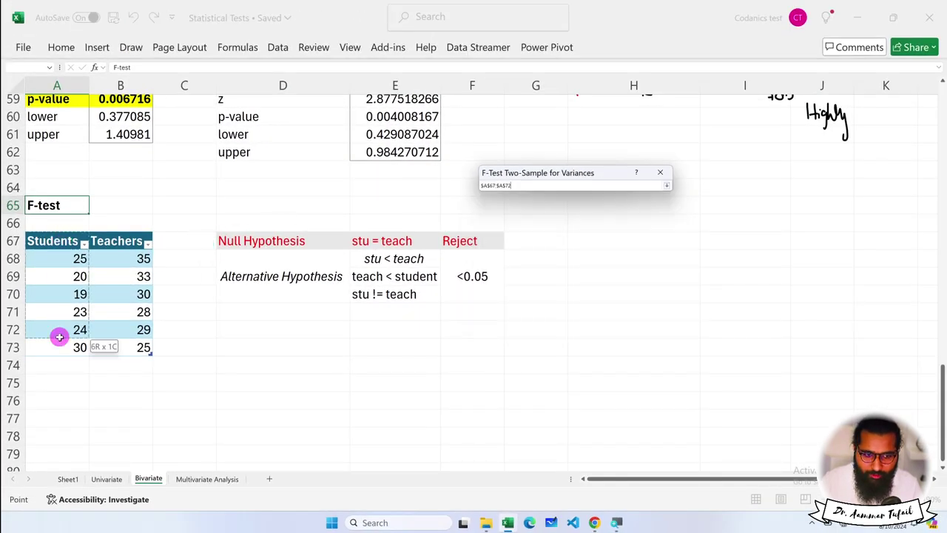
left_click(562, 209)
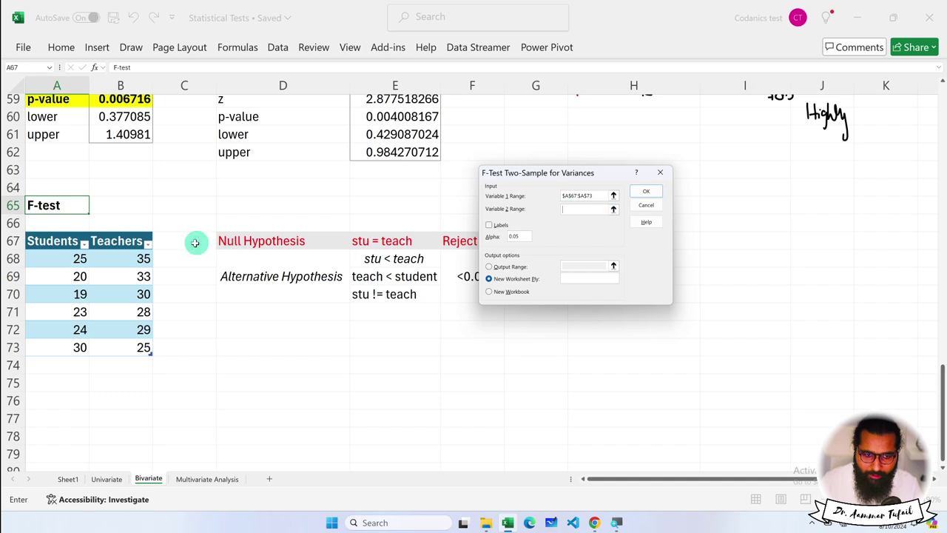
left_click_drag(130, 250, 130, 347)
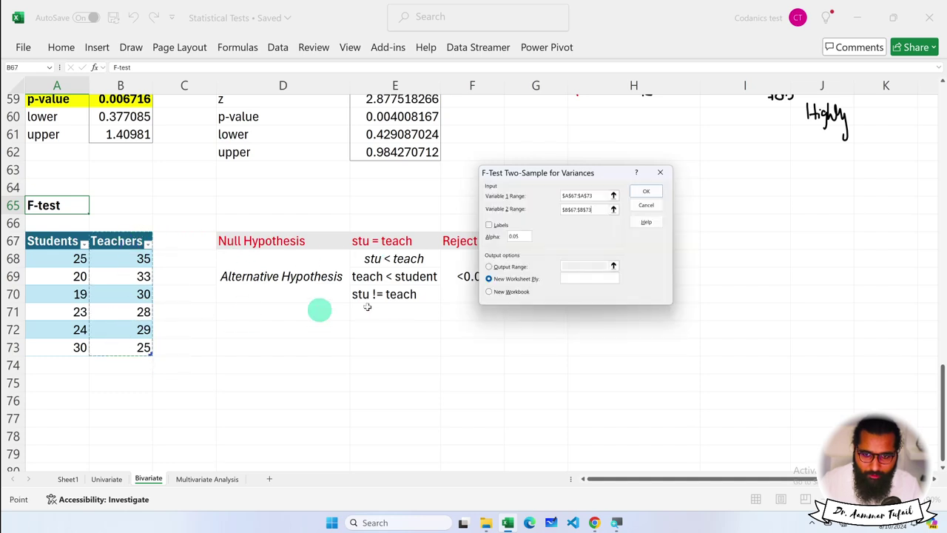
left_click(489, 225)
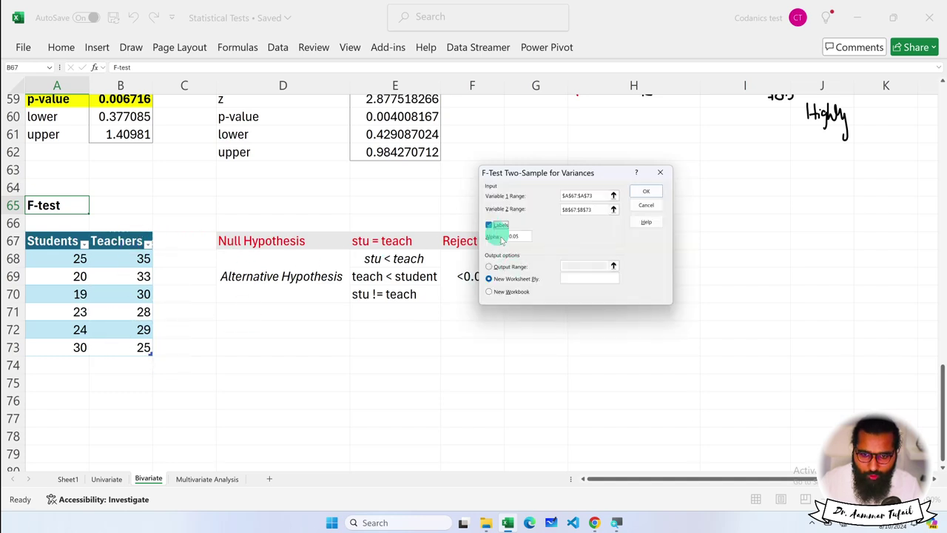
left_click(575, 277)
left_click(507, 267)
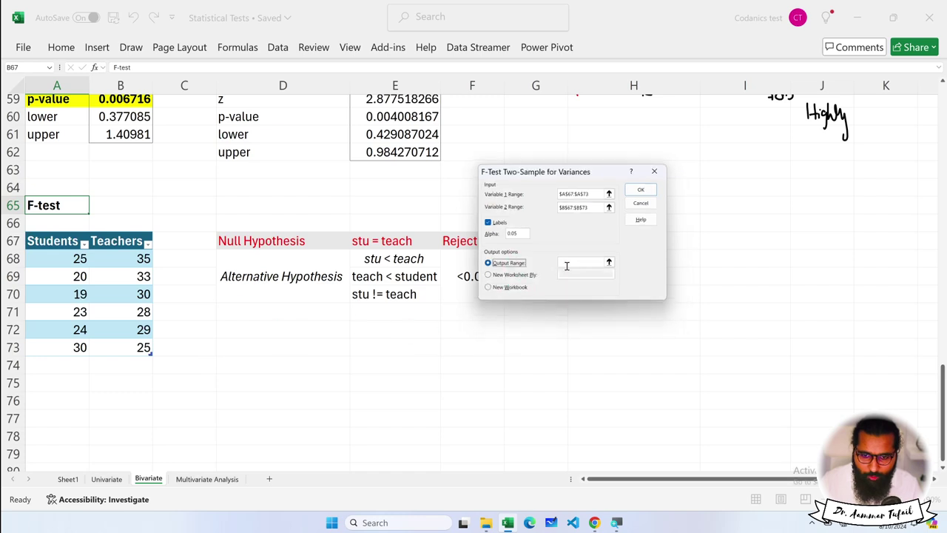
left_click(57, 382)
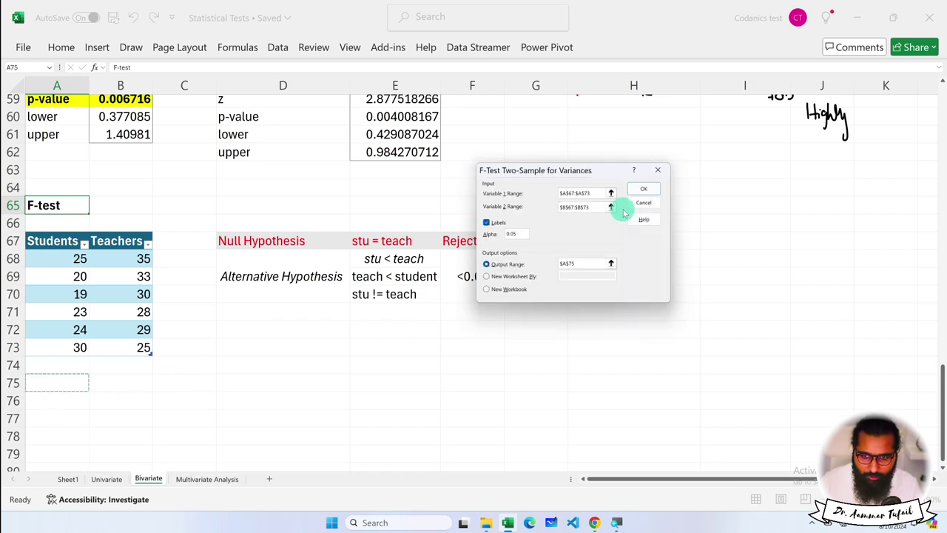
left_click(641, 190)
scroll(232, 314, "down", 3)
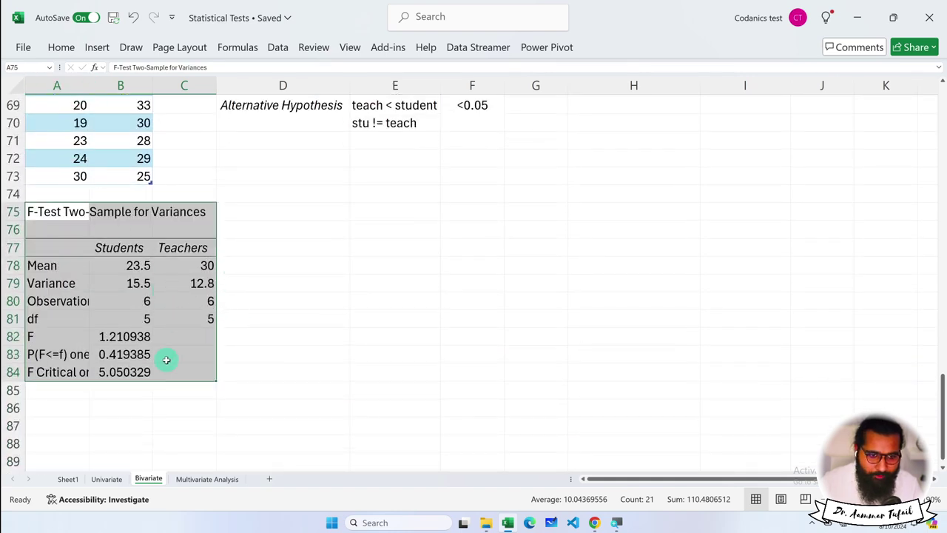
left_click_drag(84, 354, 141, 355)
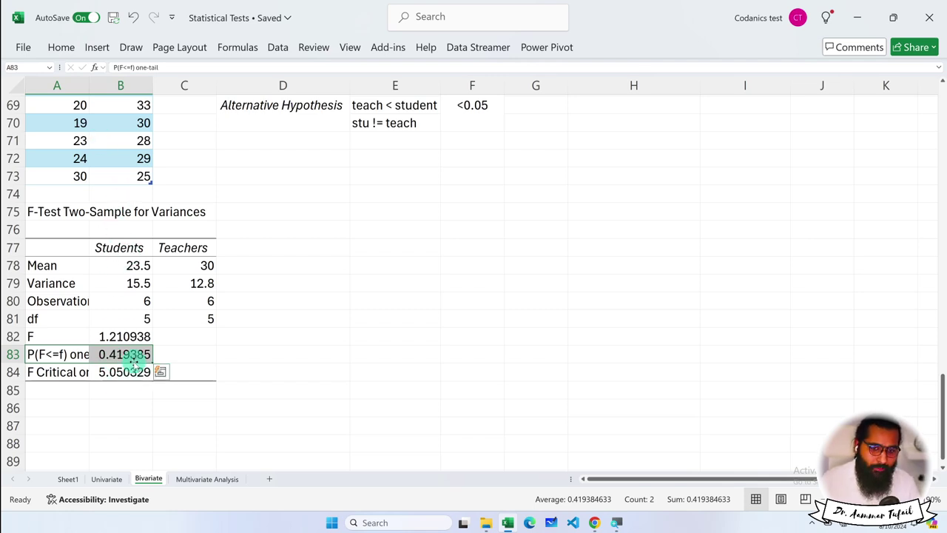
scroll(122, 354, "up", 1)
scroll(123, 359, "up", 1)
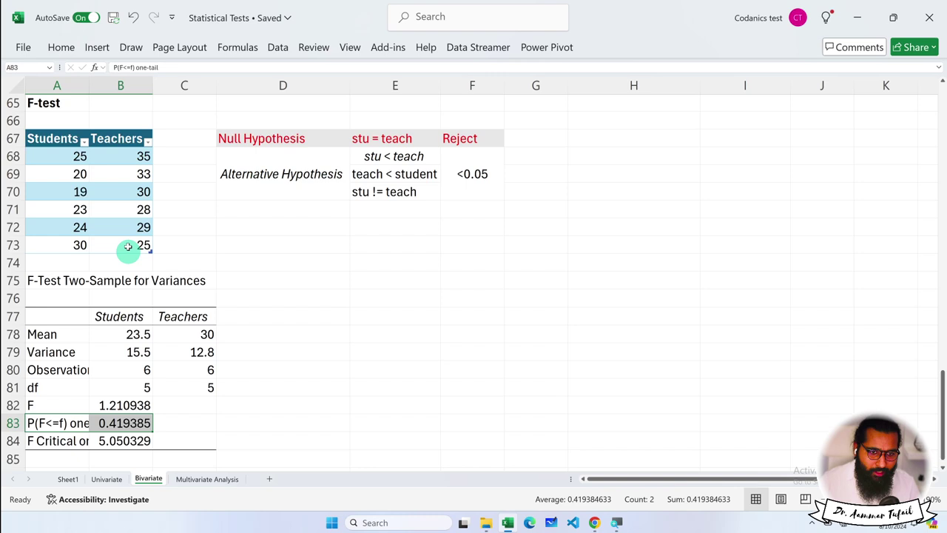
left_click(71, 139)
left_click_drag(71, 139, 119, 242)
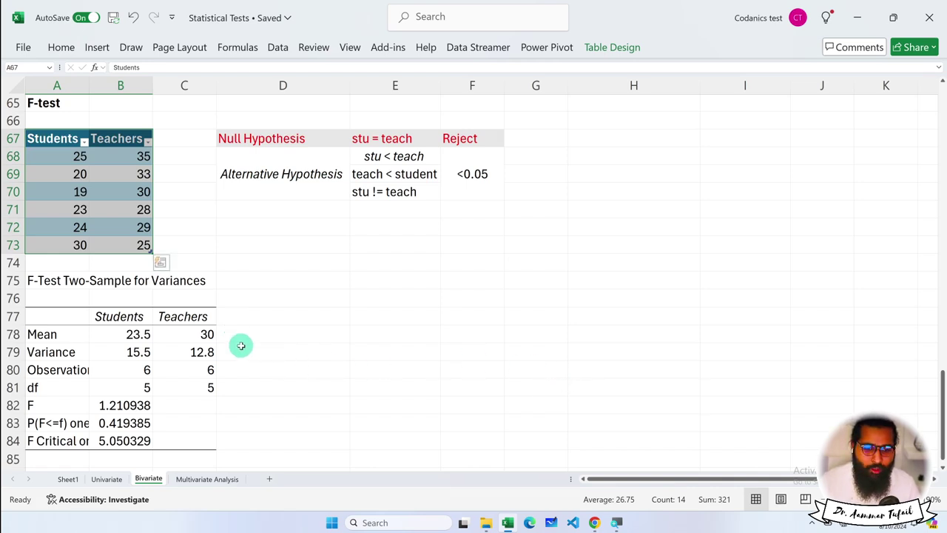
scroll(229, 392, "down", 1)
scroll(182, 437, "up", 1)
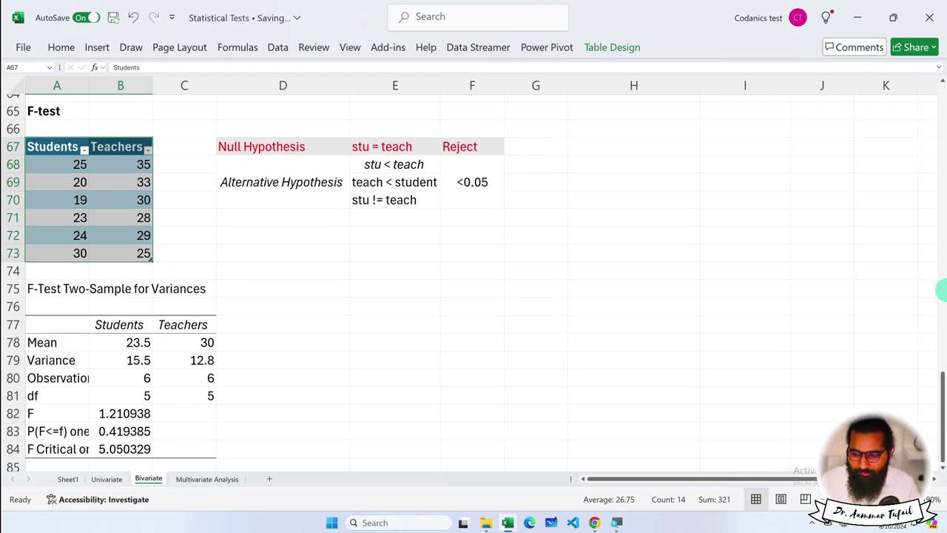
Copy the F-test heading and table A65:B73 to cell A87.
left_click(255, 275)
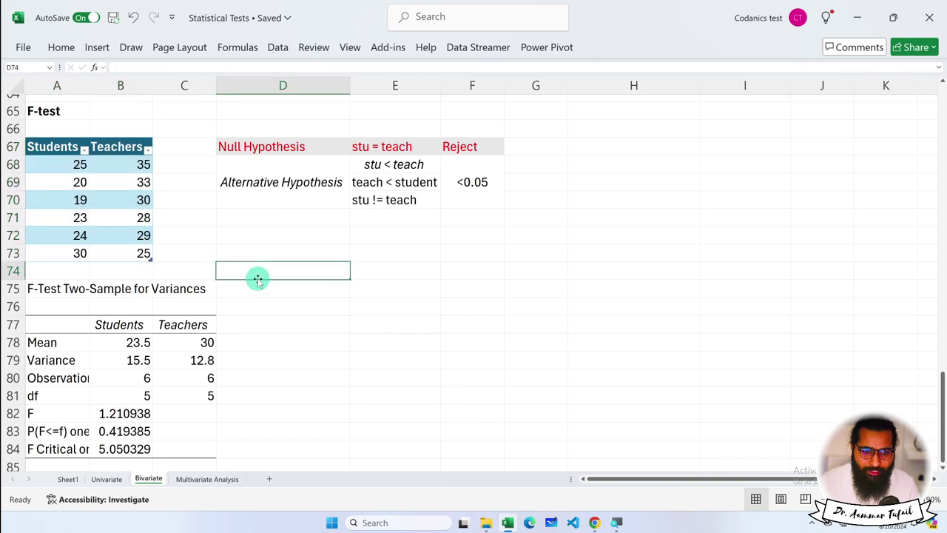
left_click_drag(41, 111, 122, 252)
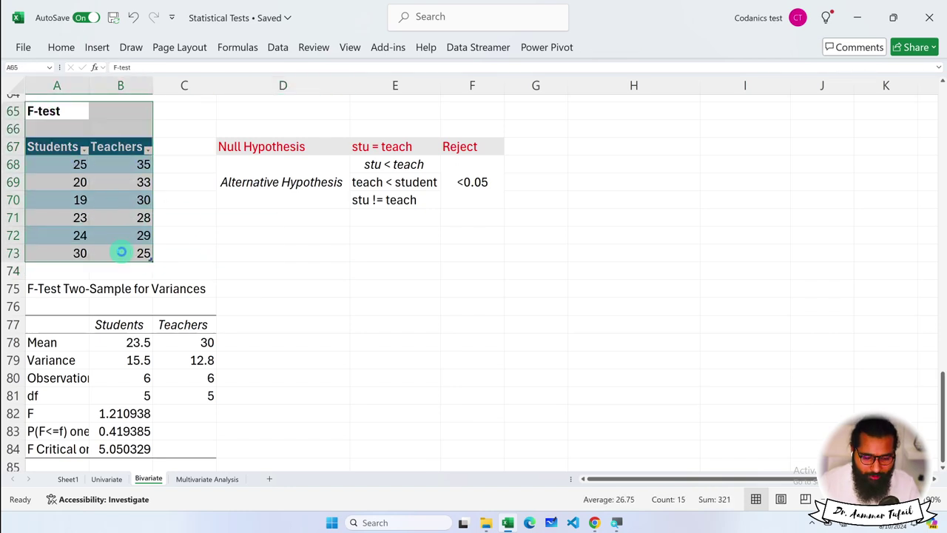
key("ctrl+c")
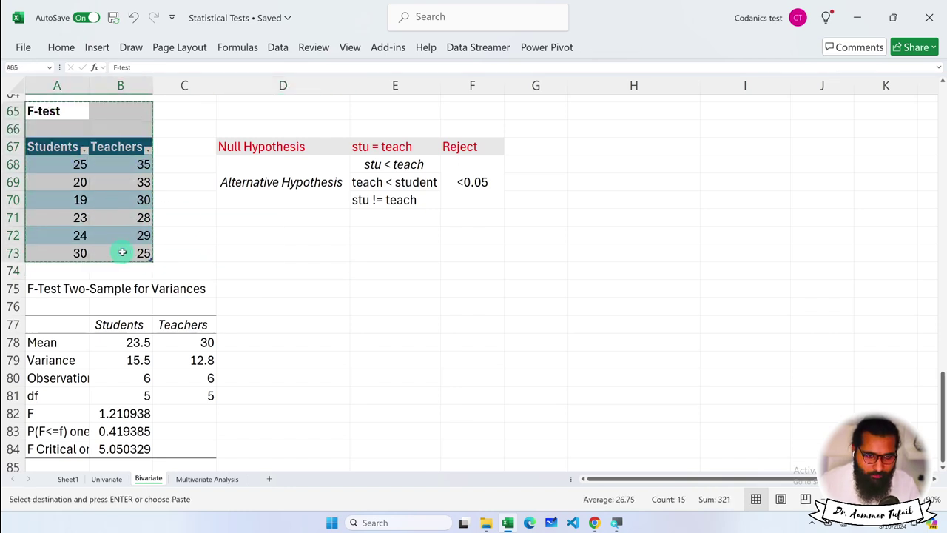
scroll(121, 252, "down", 3)
left_click(58, 318)
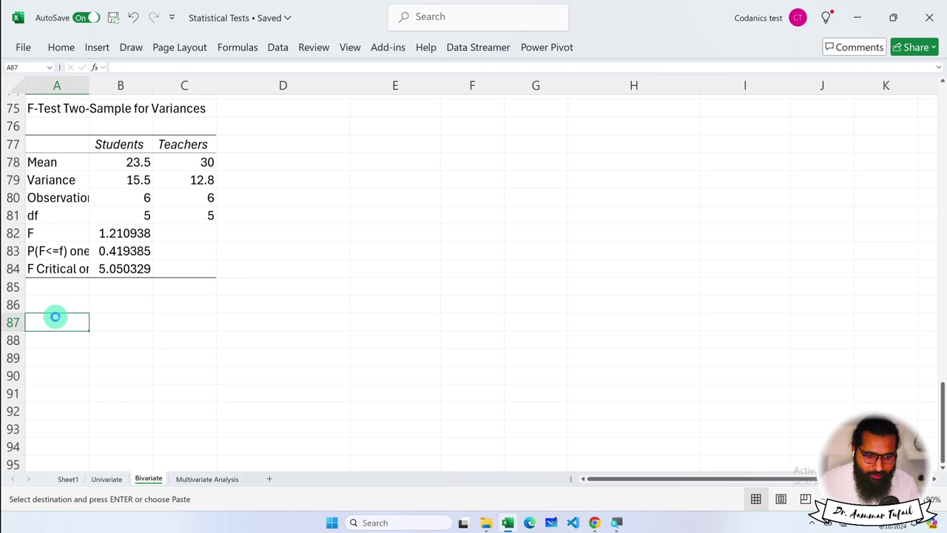
key("ctrl+v")
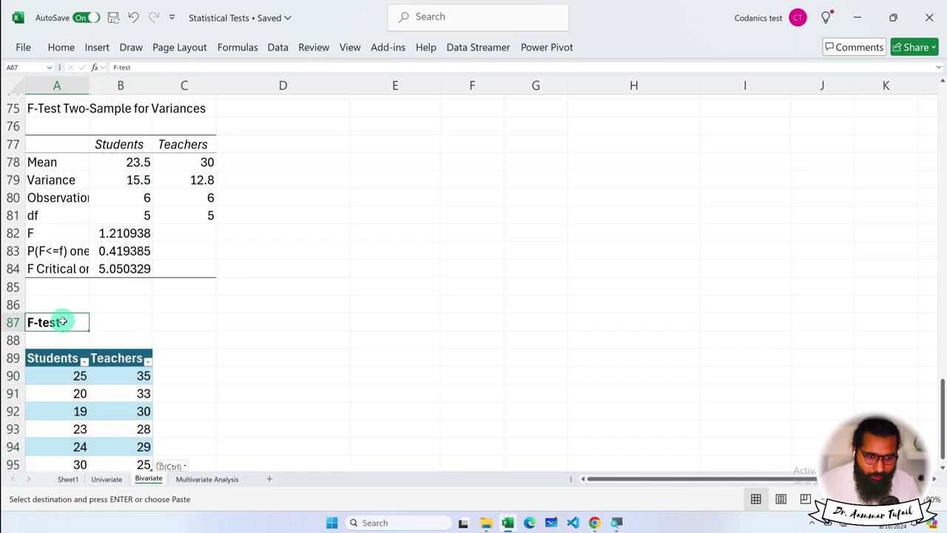
Rename the A87 heading to 'Regression'.
type("Regression")
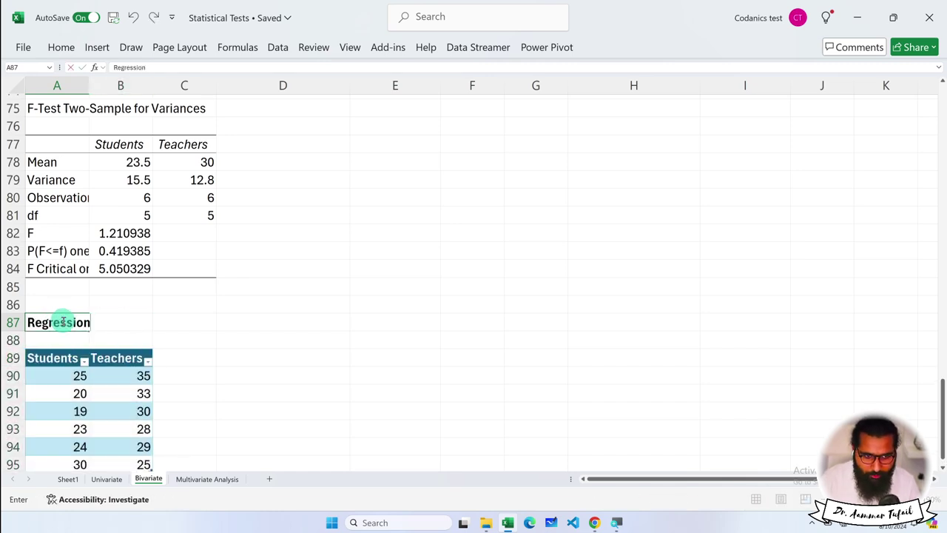
key("Return")
scroll(63, 321, "down", 1)
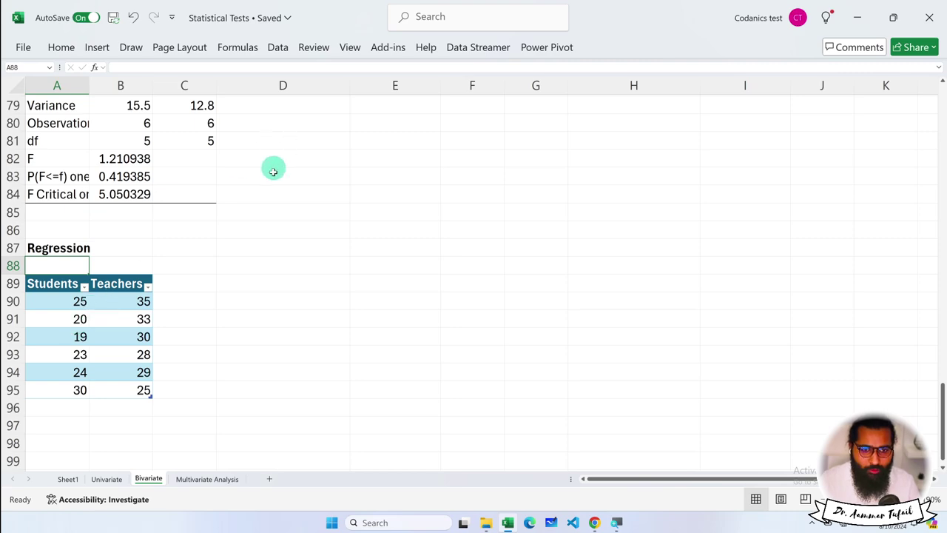
Choose Regression from the Data Analysis tools.
left_click(277, 47)
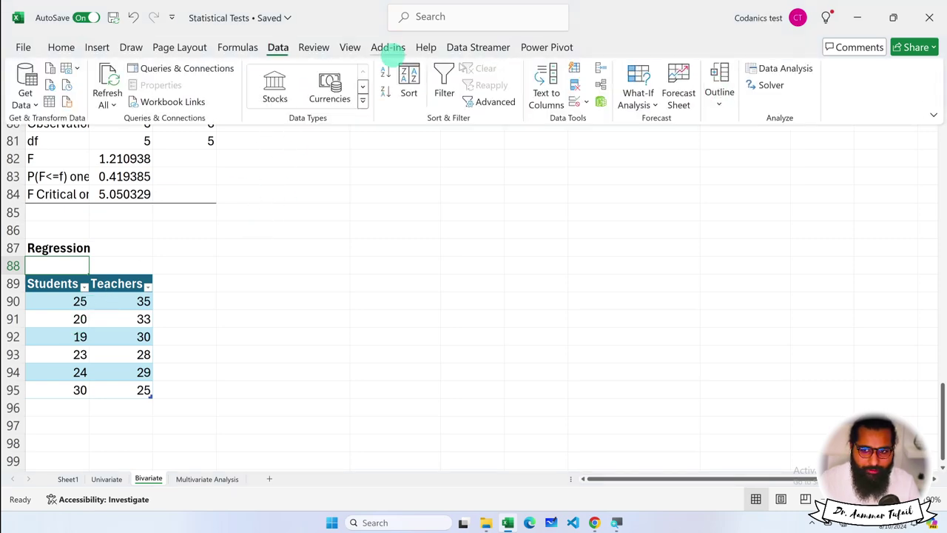
left_click(779, 71)
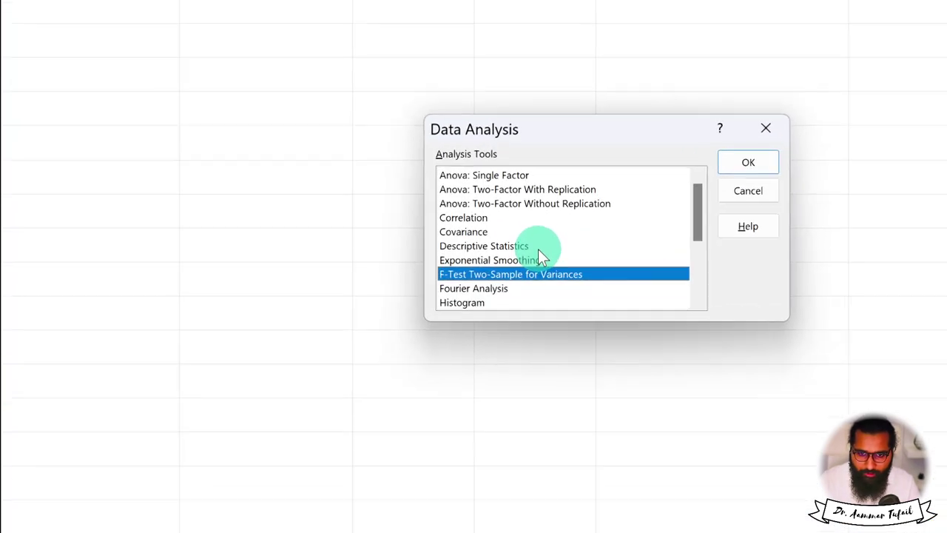
scroll(544, 244, "down", 1)
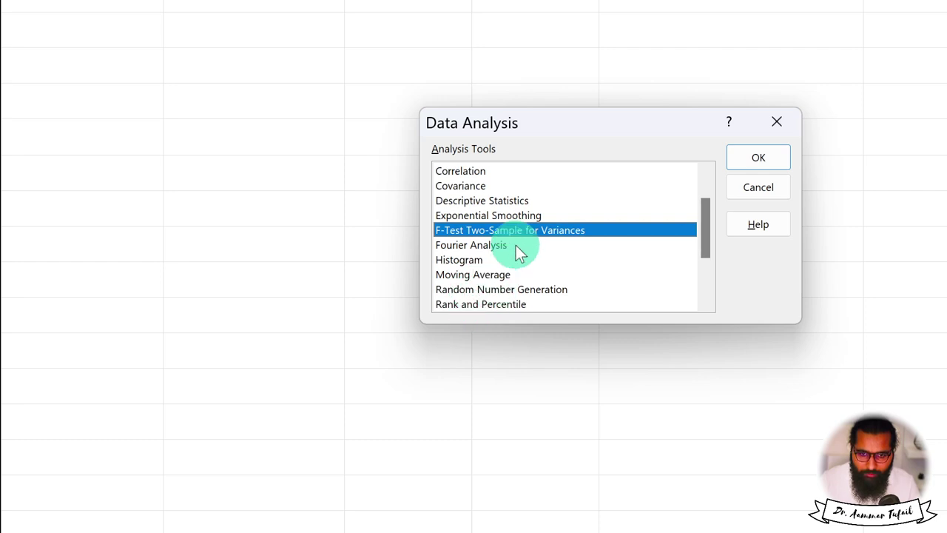
left_click_drag(705, 222, 702, 254)
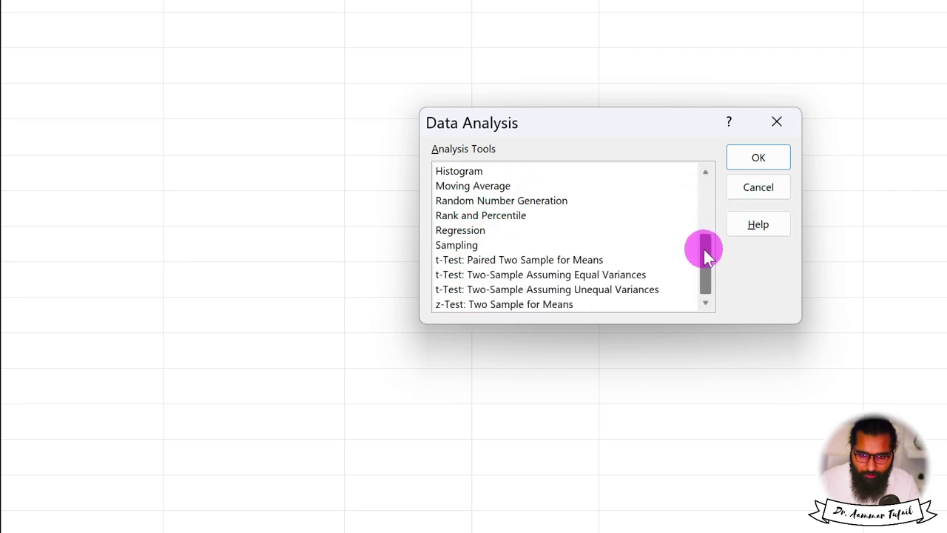
left_click(463, 231)
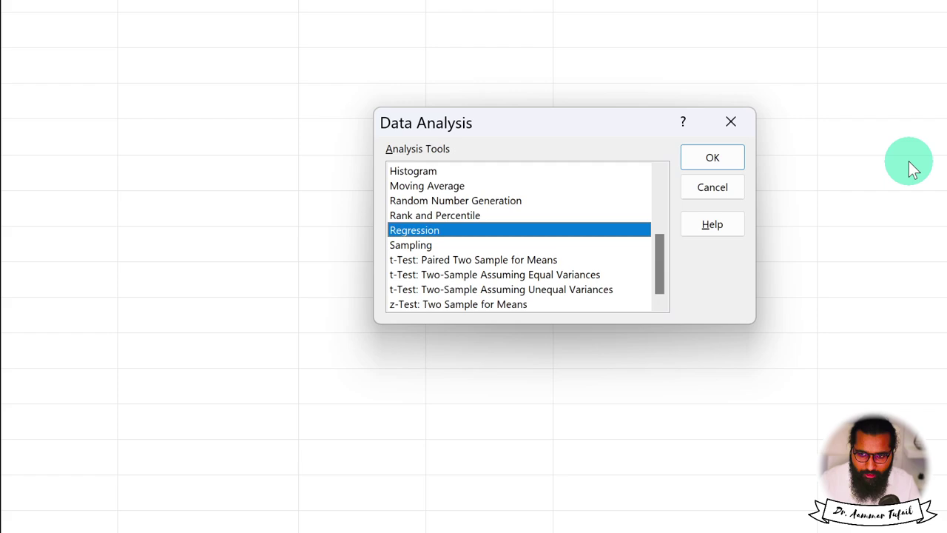
left_click(712, 158)
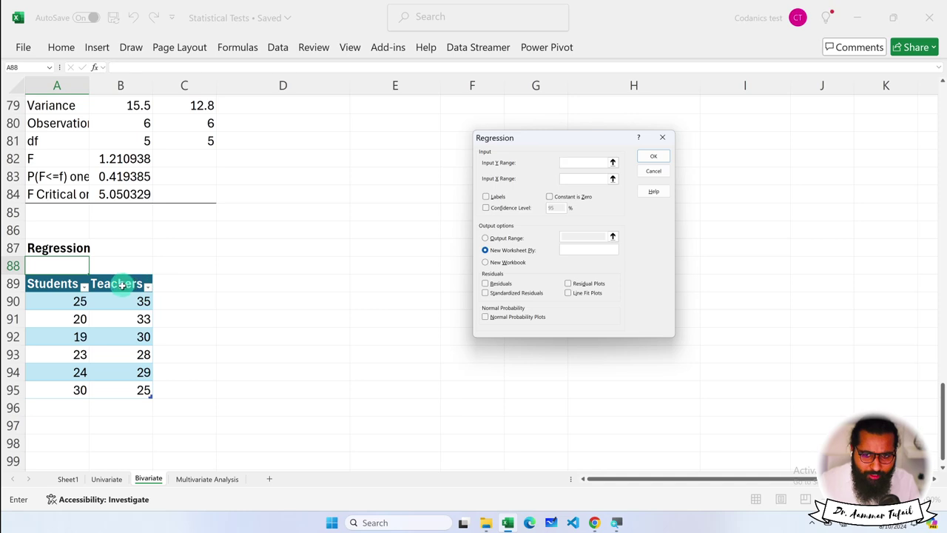
Regress Y A89:A95 on X B89:B95 with labels, 95% confidence, residuals, all plots, output at A97.
left_click(61, 283)
left_click_drag(62, 283, 55, 383)
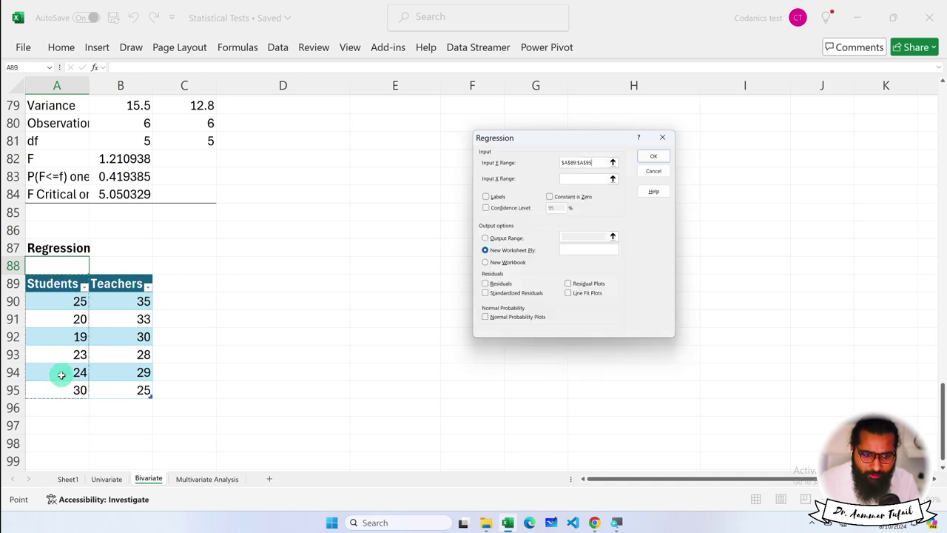
left_click_drag(119, 283, 122, 390)
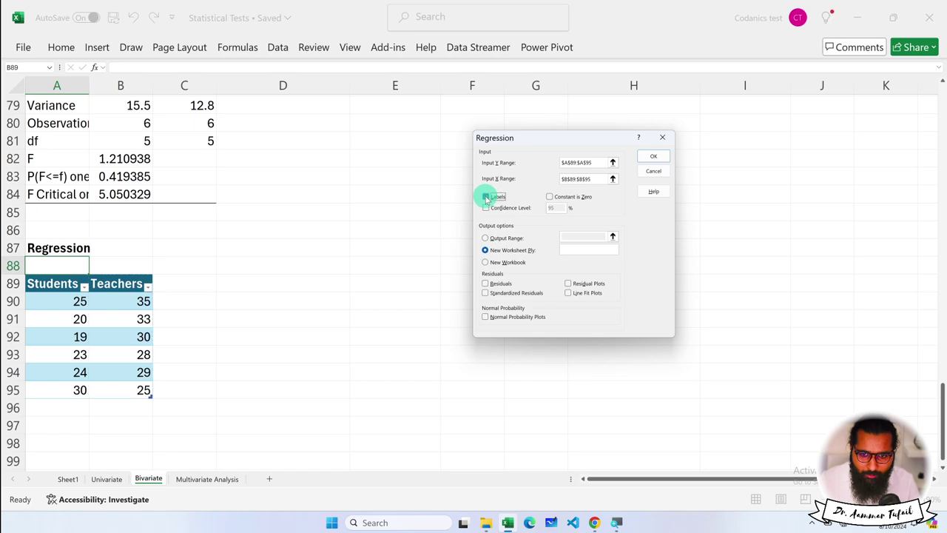
left_click(488, 209)
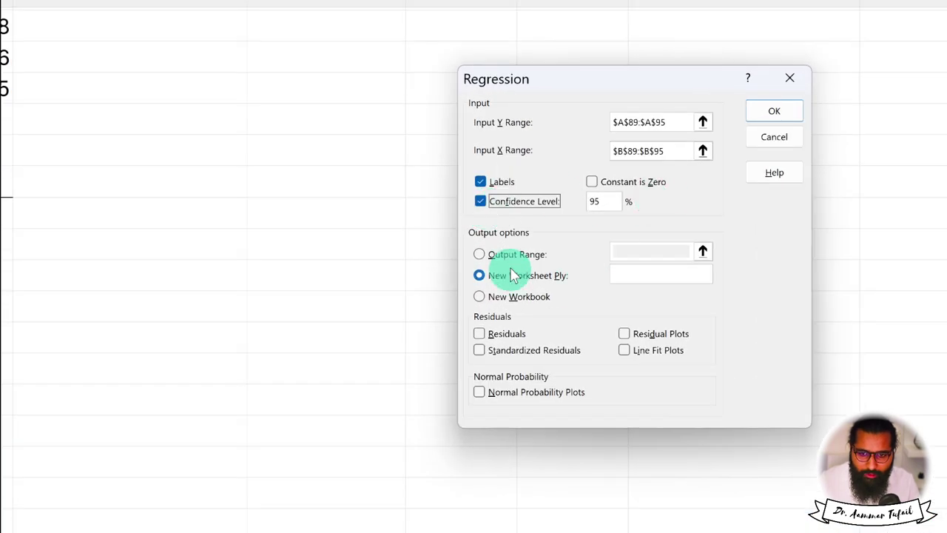
left_click(480, 337)
left_click(623, 350)
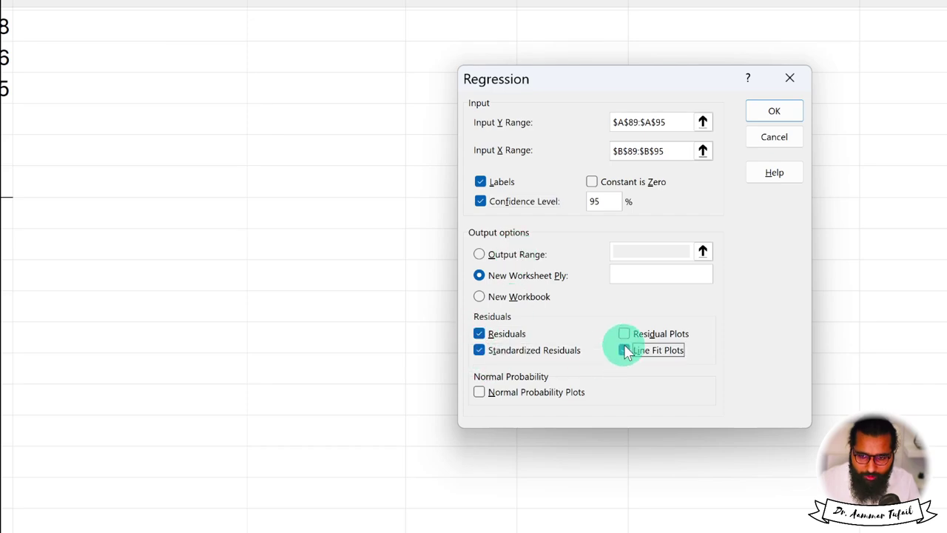
left_click(624, 333)
left_click(478, 392)
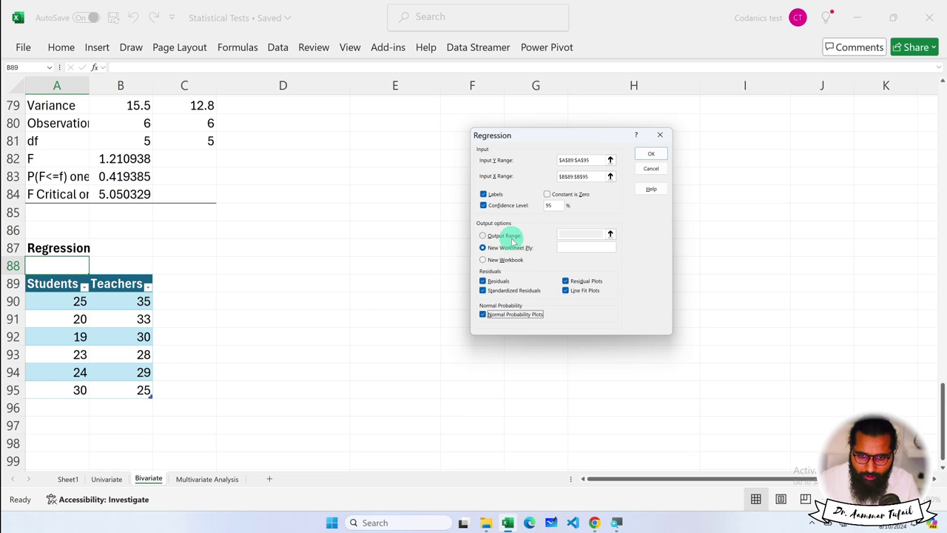
left_click(511, 237)
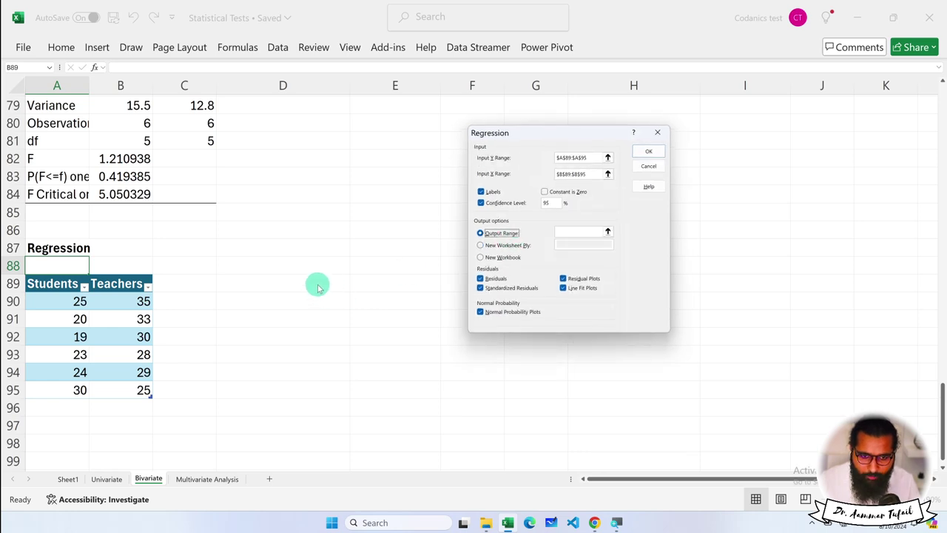
left_click(567, 232)
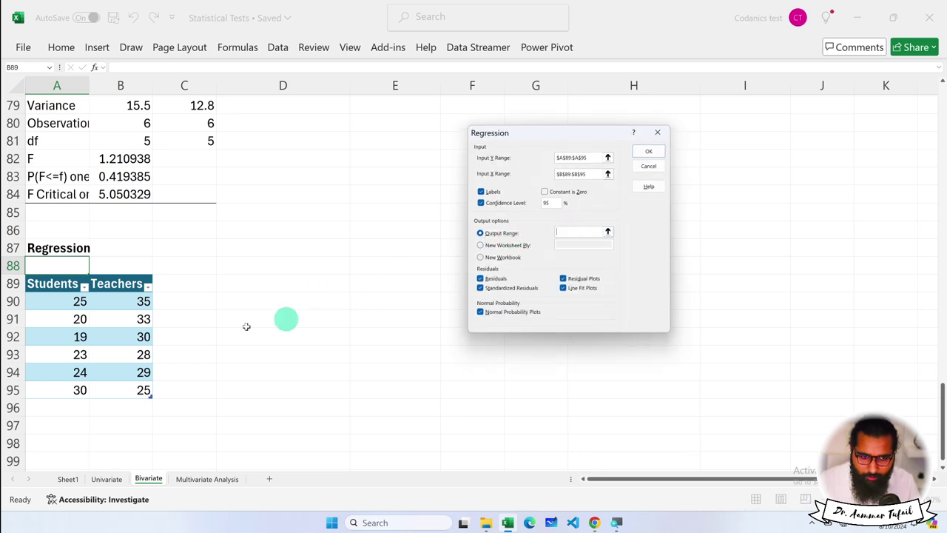
left_click(65, 426)
left_click(643, 151)
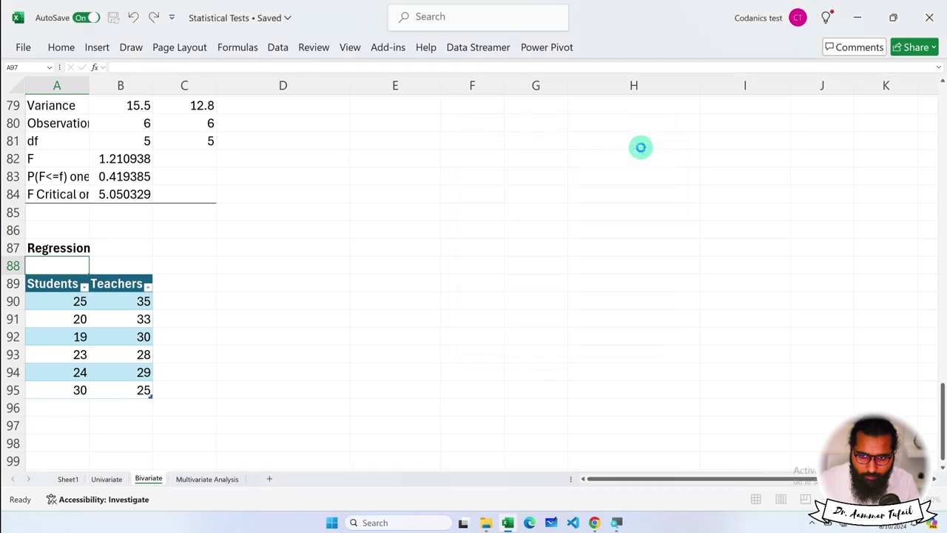
scroll(297, 292, "down", 3)
scroll(300, 292, "down", 1)
scroll(303, 290, "down", 2)
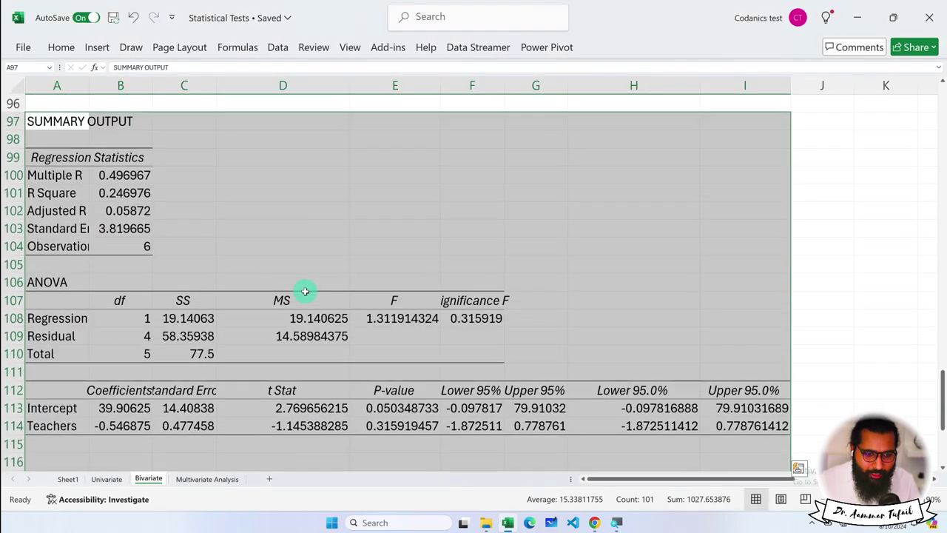
scroll(304, 290, "down", 1)
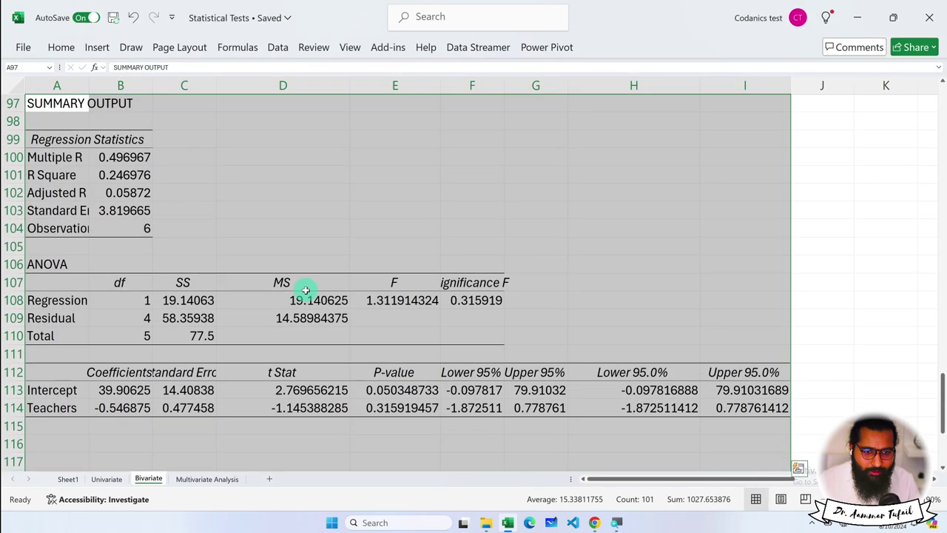
scroll(306, 289, "down", 2)
scroll(307, 287, "down", 1)
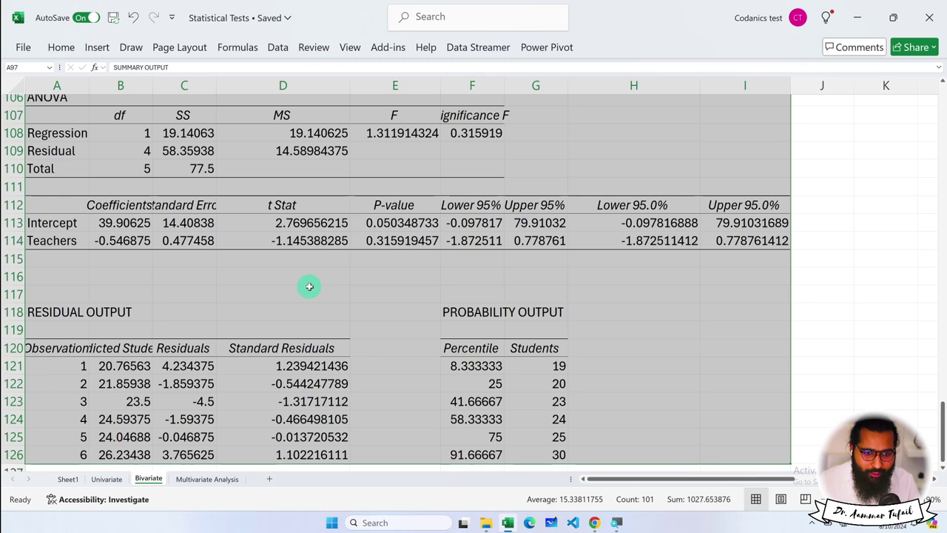
scroll(313, 286, "up", 1)
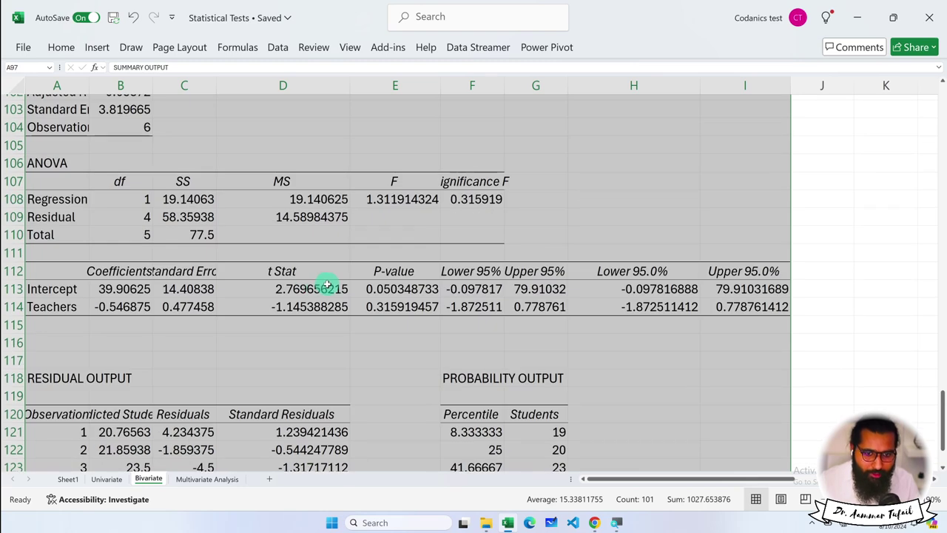
scroll(323, 285, "down", 2)
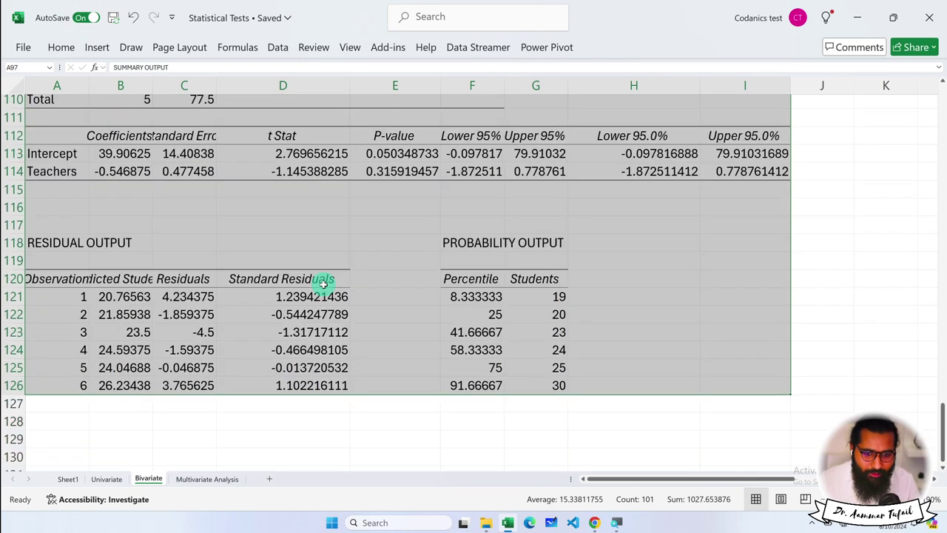
left_click(58, 278)
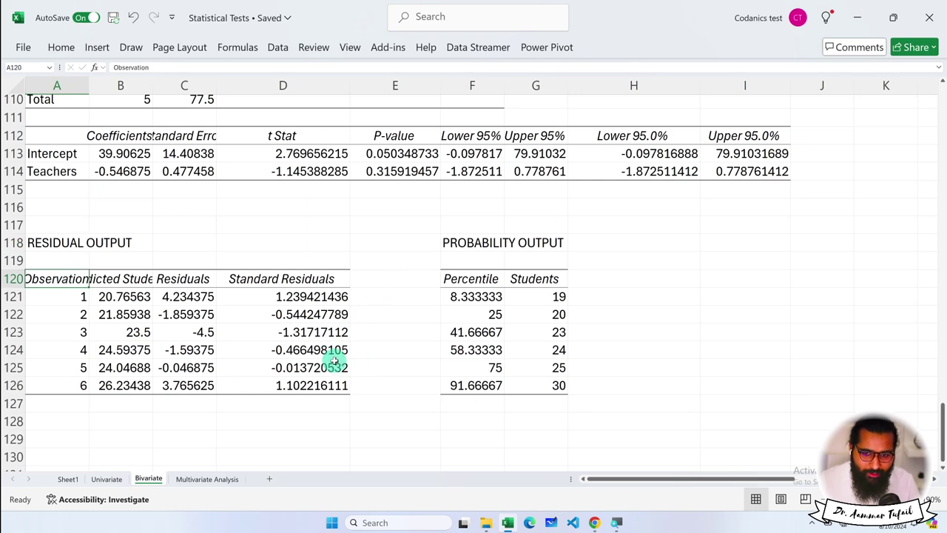
scroll(334, 355, "up", 4)
scroll(335, 355, "down", 4)
scroll(337, 356, "up", 1)
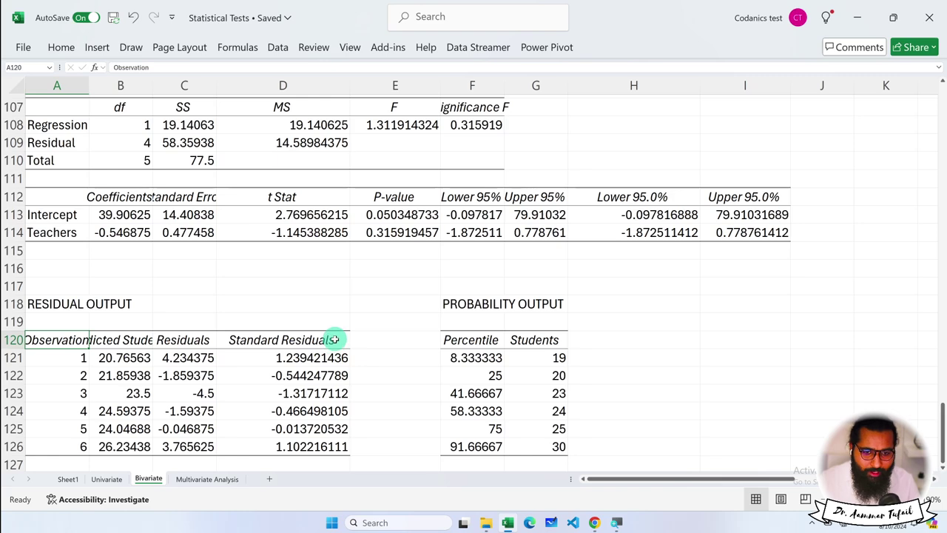
scroll(334, 339, "down", 1, "ctrl")
scroll(325, 337, "down", 1, "ctrl")
scroll(315, 336, "down", 1, "ctrl")
scroll(312, 336, "down", 1, "ctrl")
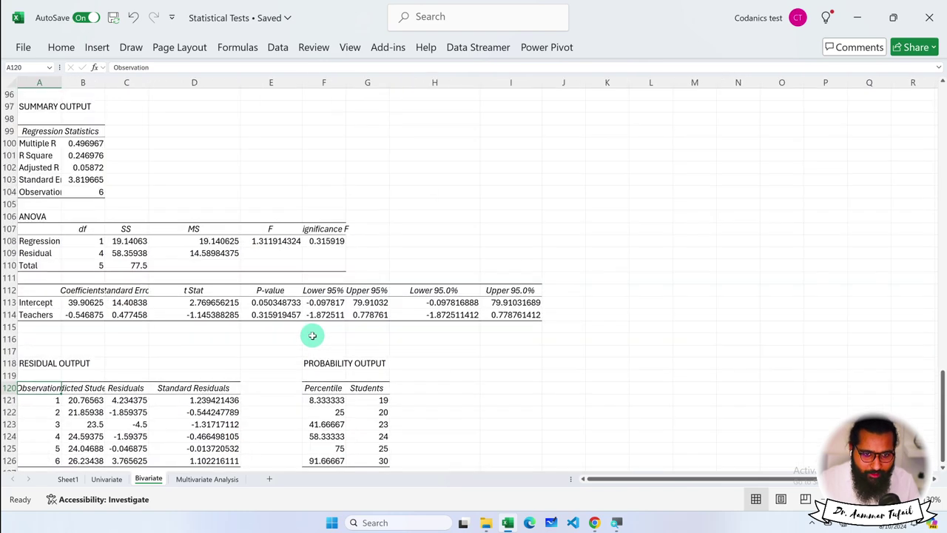
scroll(310, 331, "up", 2)
scroll(310, 331, "up", 3)
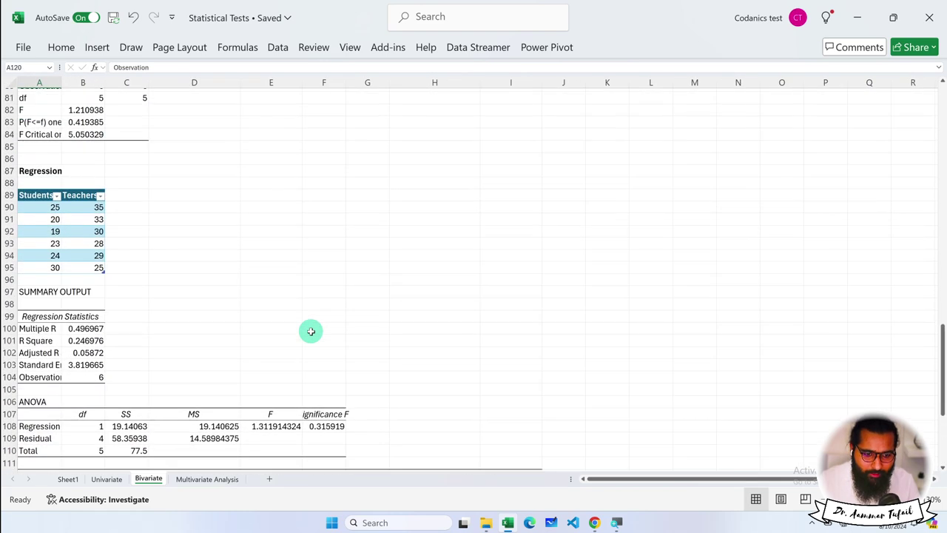
scroll(158, 338, "up", 1)
scroll(166, 334, "up", 5)
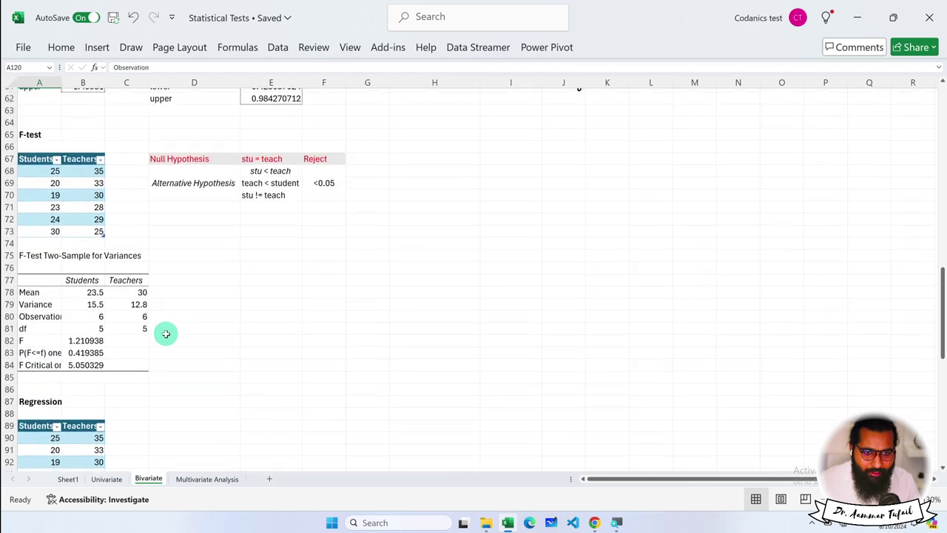
scroll(165, 333, "up", 6)
scroll(170, 333, "up", 4)
scroll(178, 333, "down", 20)
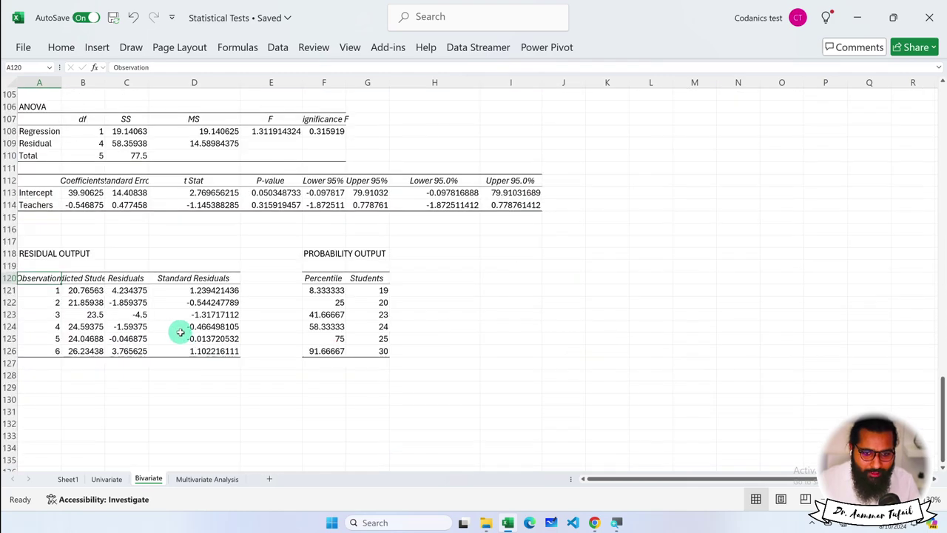
scroll(180, 332, "up", 5)
scroll(180, 333, "up", 9)
scroll(180, 332, "up", 5)
Paste the Age/Weight table A36:B43 over the data at A89, then select the old output range.
scroll(180, 333, "up", 5)
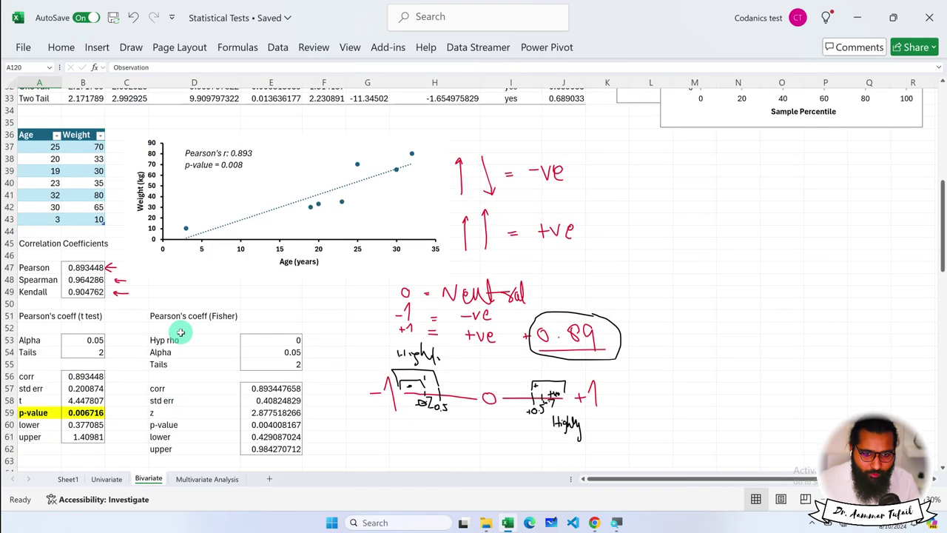
left_click_drag(33, 135, 78, 215)
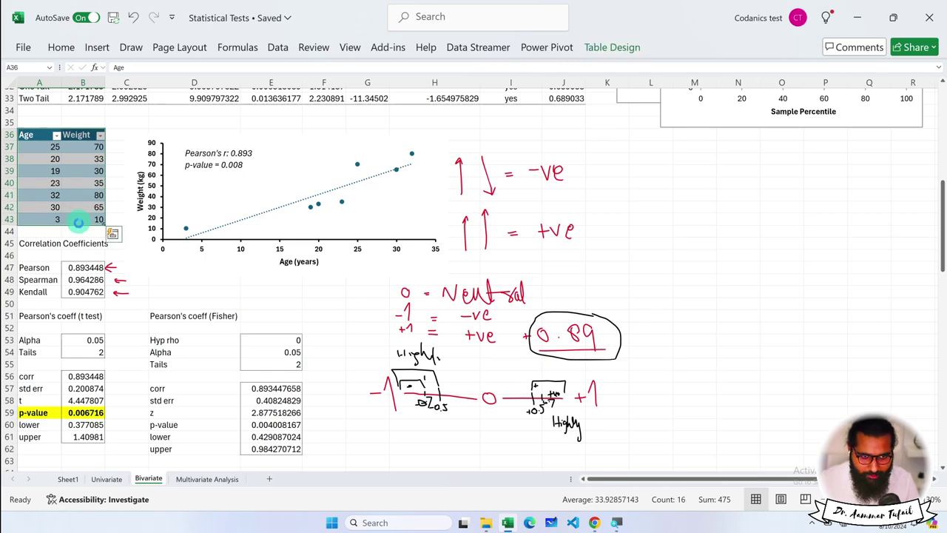
key("ctrl+c")
scroll(78, 235, "down", 1)
scroll(78, 235, "down", 8)
scroll(79, 237, "down", 2)
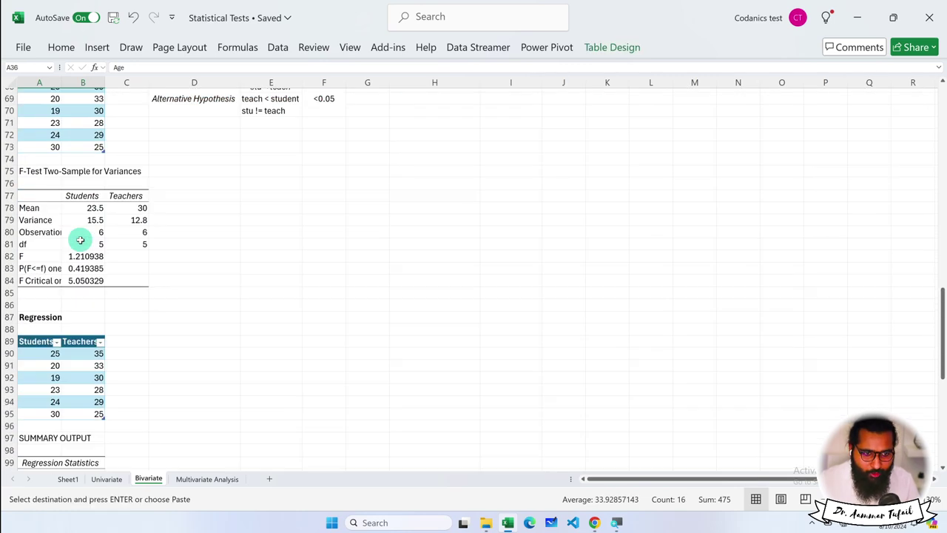
scroll(80, 239, "down", 3)
scroll(80, 239, "down", 2)
scroll(74, 239, "down", 2)
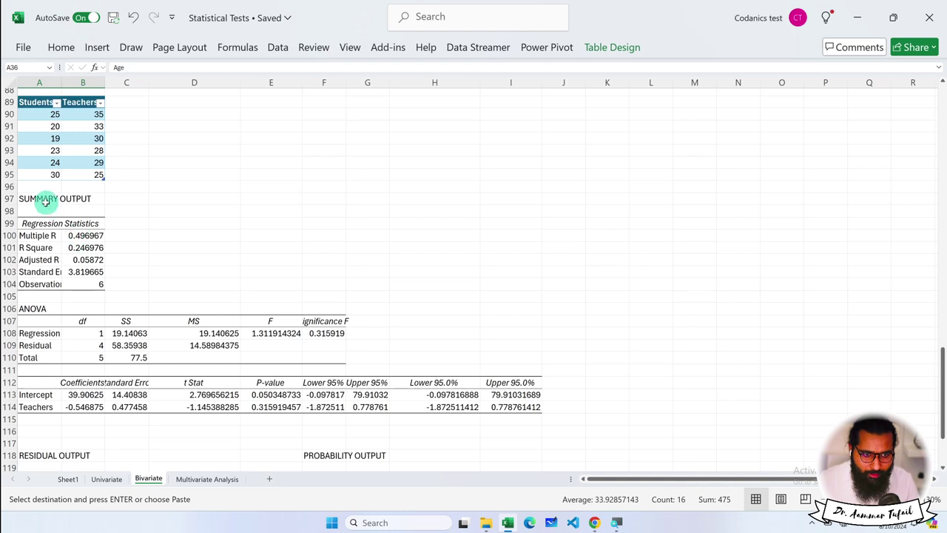
scroll(31, 162, "up", 1)
scroll(31, 155, "up", 1)
left_click(26, 136)
key("ctrl+v")
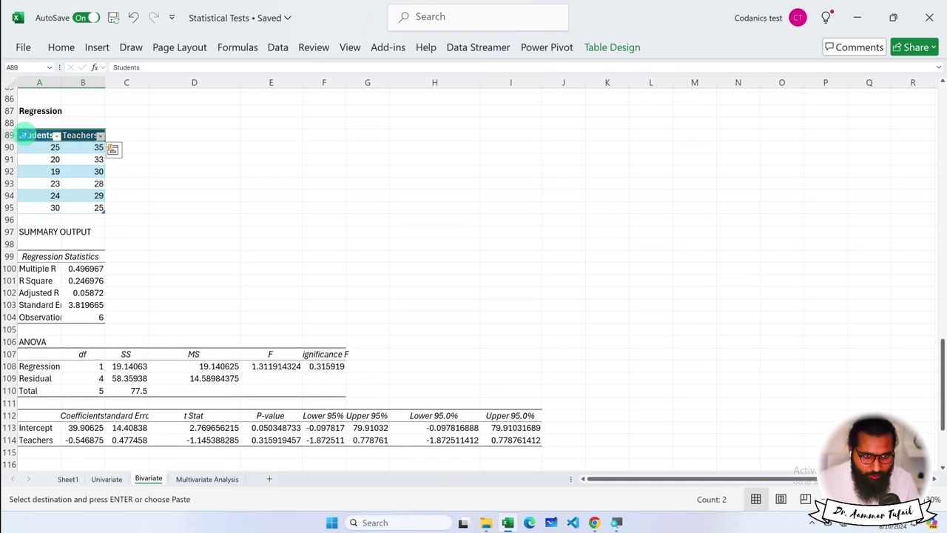
key("ctrl+v")
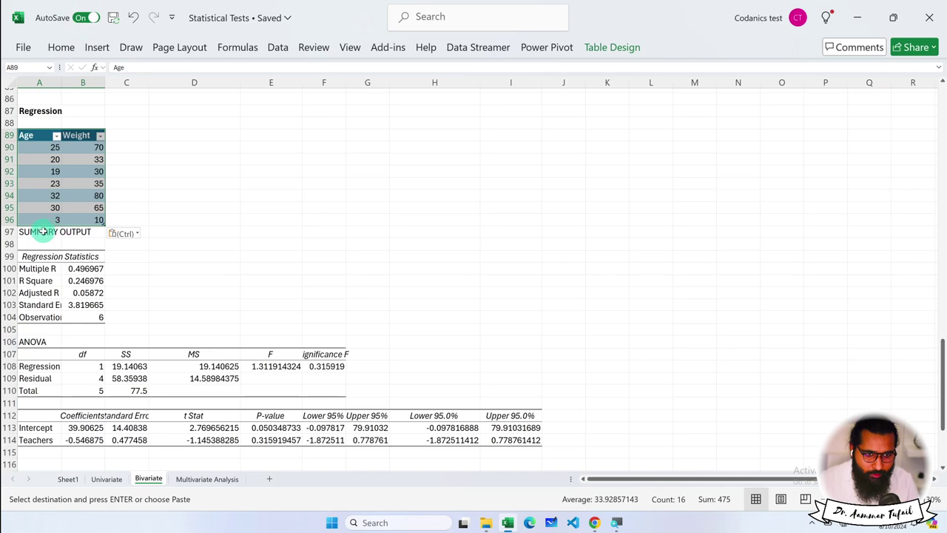
left_click_drag(43, 232, 544, 478)
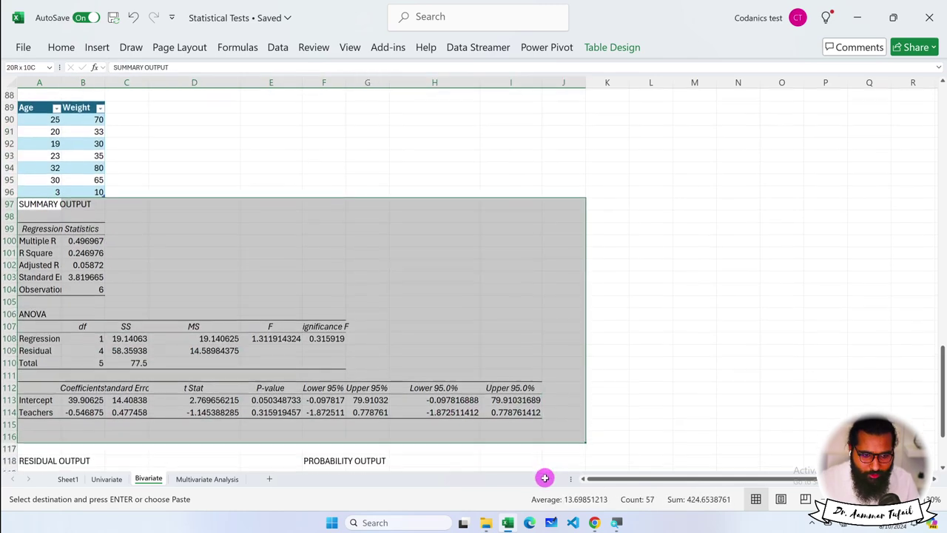
left_click_drag(544, 478, 523, 418)
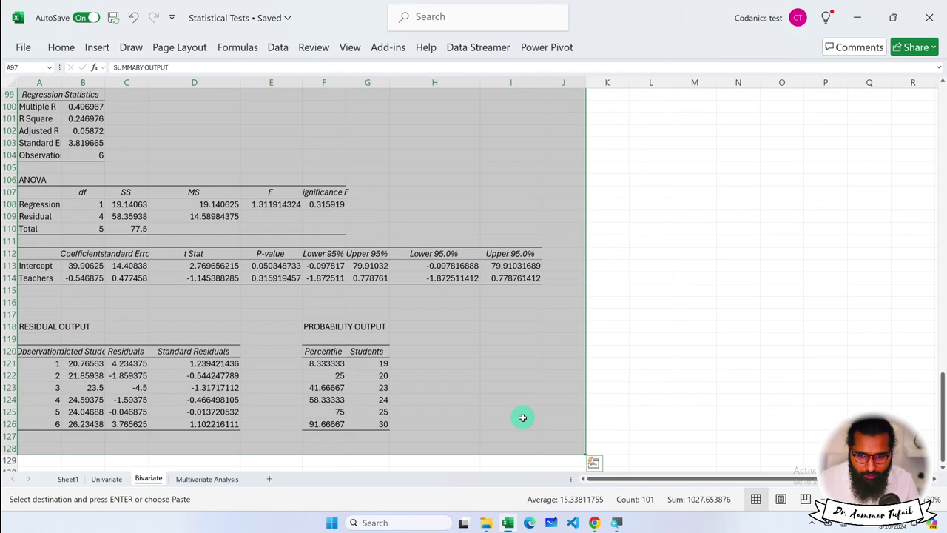
Delete the old Students/Teachers regression output below row 96.
key("Delete")
scroll(523, 414, "up", 6)
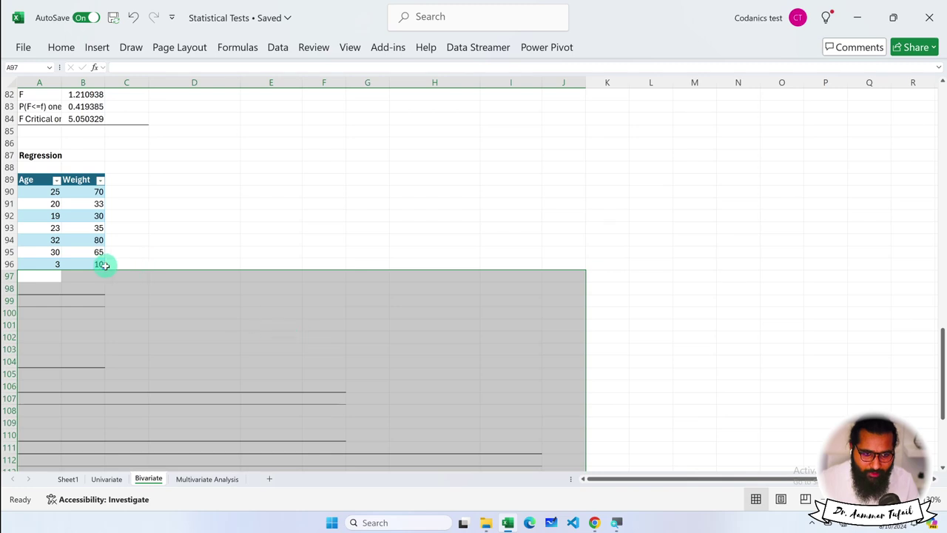
scroll(37, 233, "up", 1)
scroll(70, 238, "up", 3)
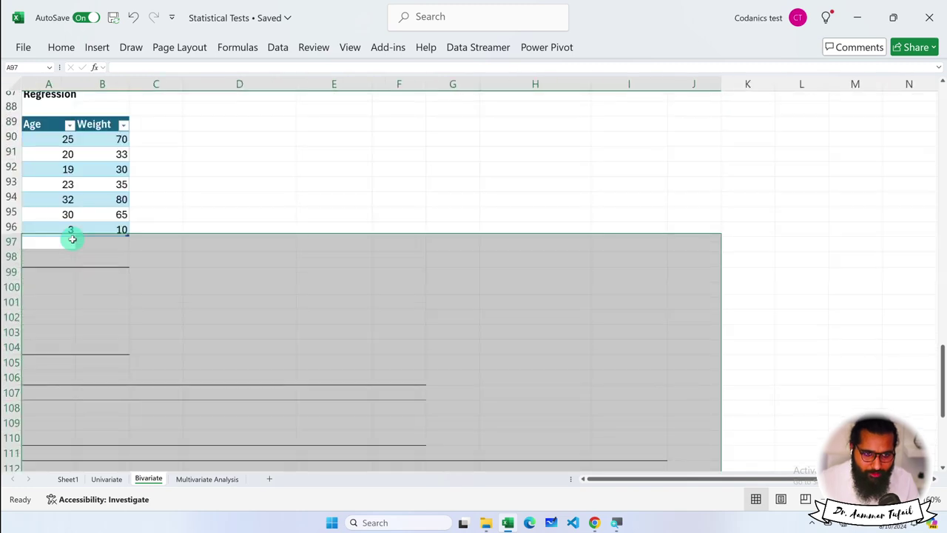
Apply and undo Merge & Center on the cleared area, then select cell B99.
left_click(61, 46)
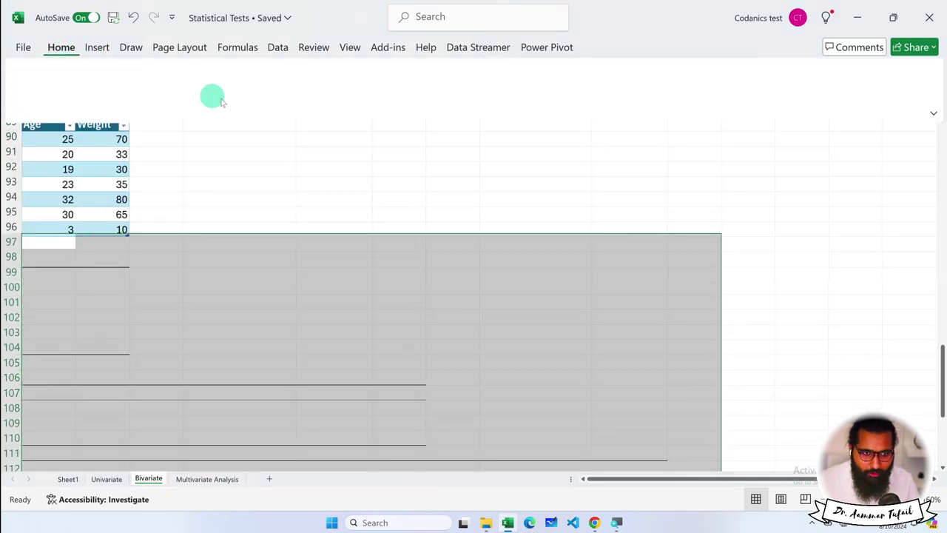
left_click(344, 92)
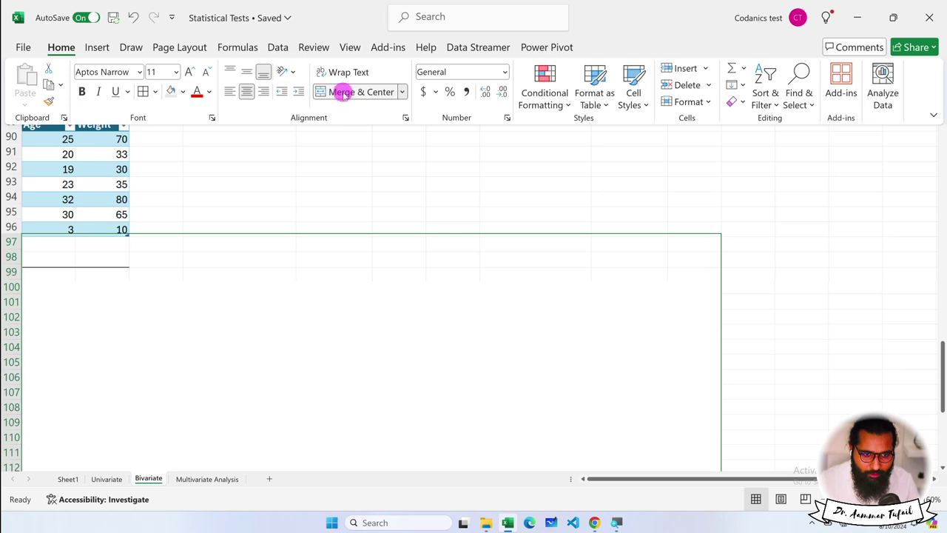
left_click(344, 93)
left_click(49, 274)
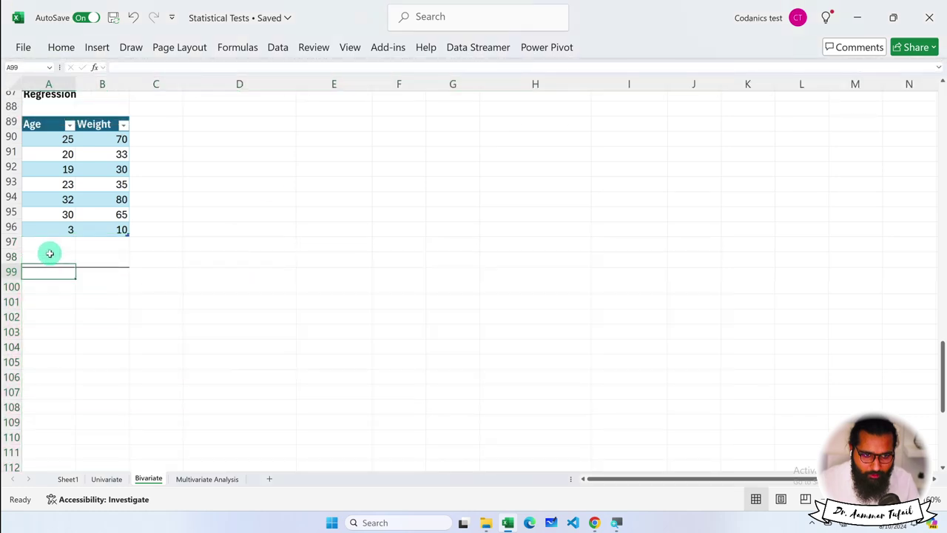
left_click(50, 257)
left_click(51, 285)
left_click(56, 267)
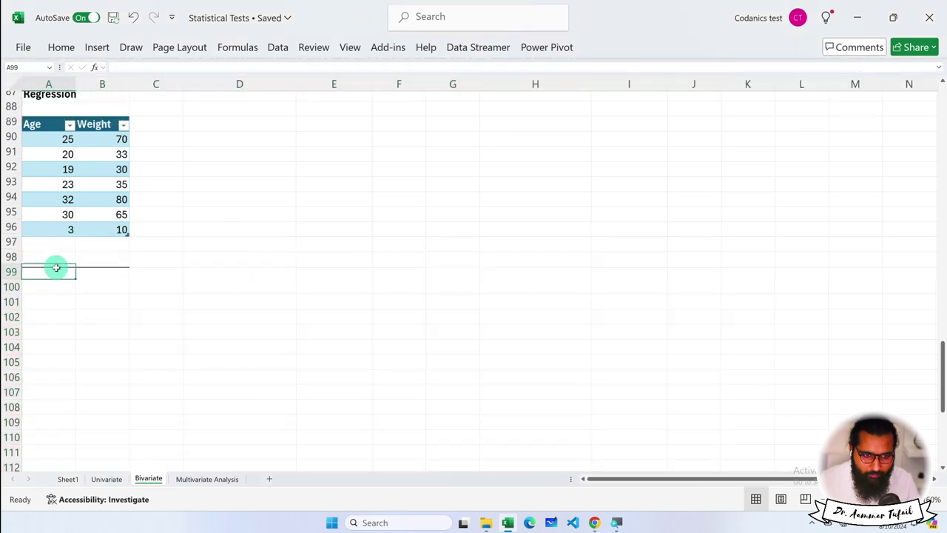
left_click(95, 269)
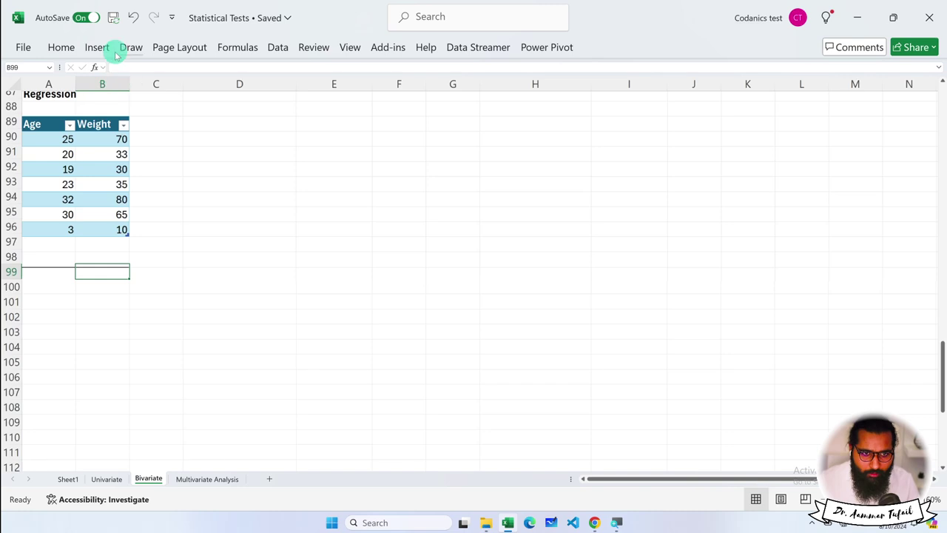
left_click(277, 46)
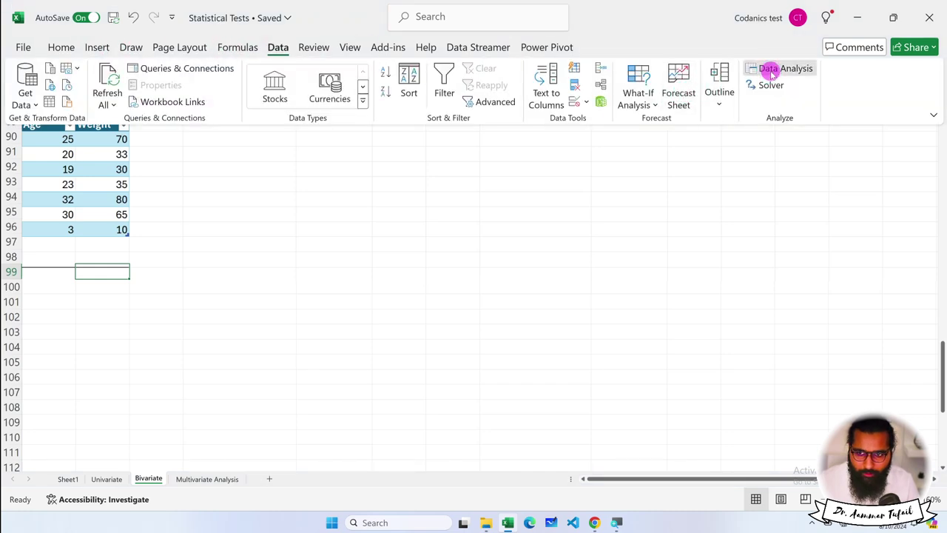
left_click(772, 69)
left_click(639, 202)
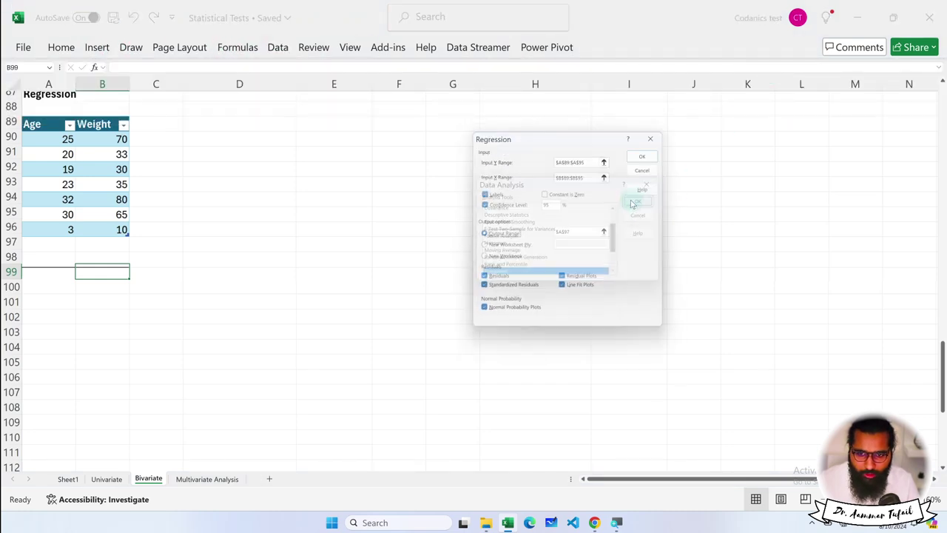
double_click(586, 158)
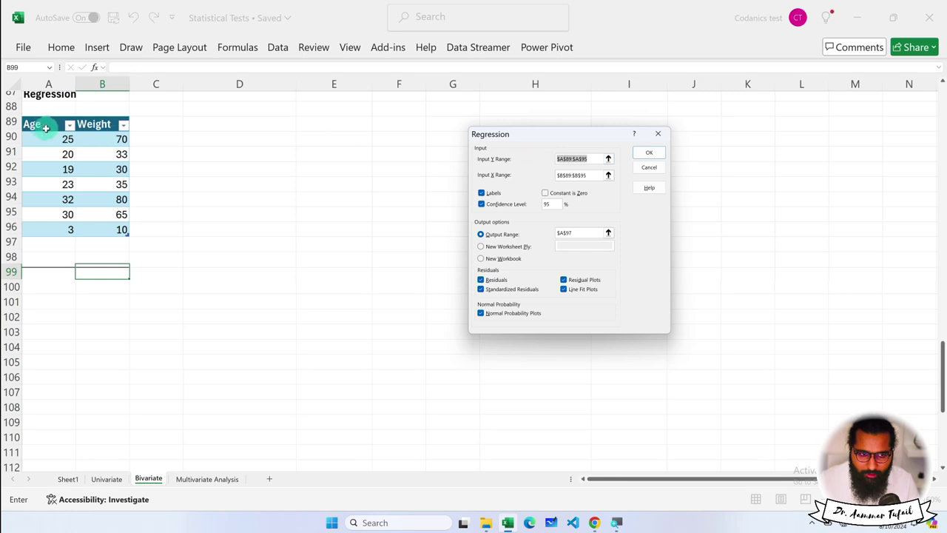
left_click_drag(37, 125, 35, 234)
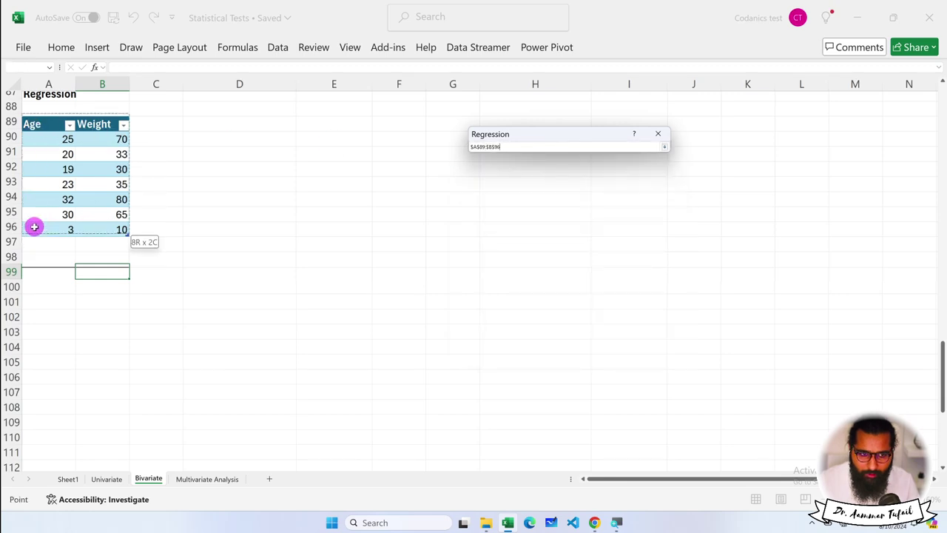
left_click_drag(163, 214, 167, 215)
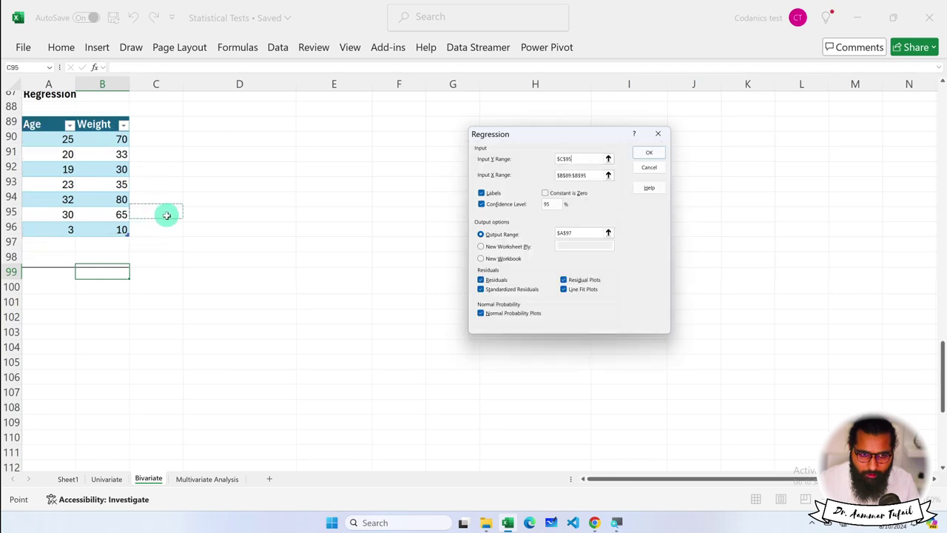
left_click(649, 167)
left_click(655, 216)
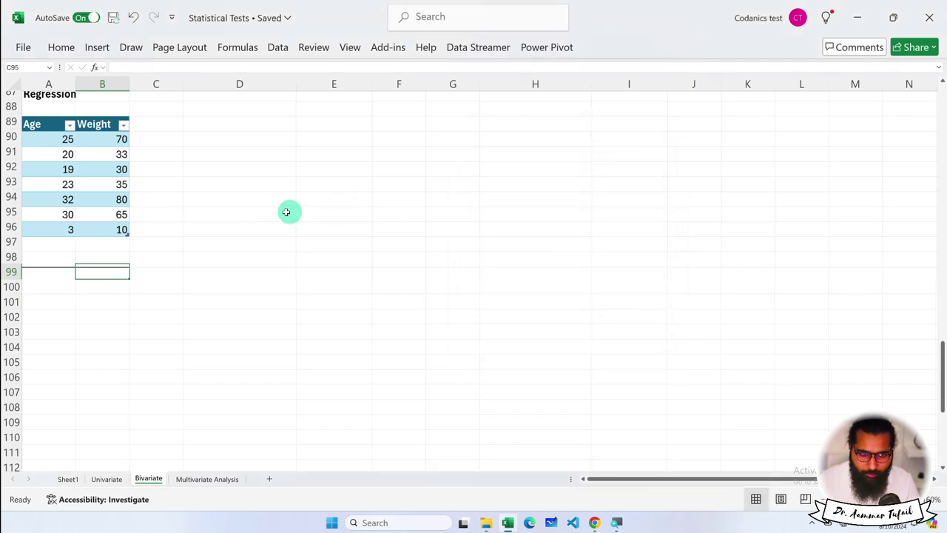
scroll(126, 215, "up", 1)
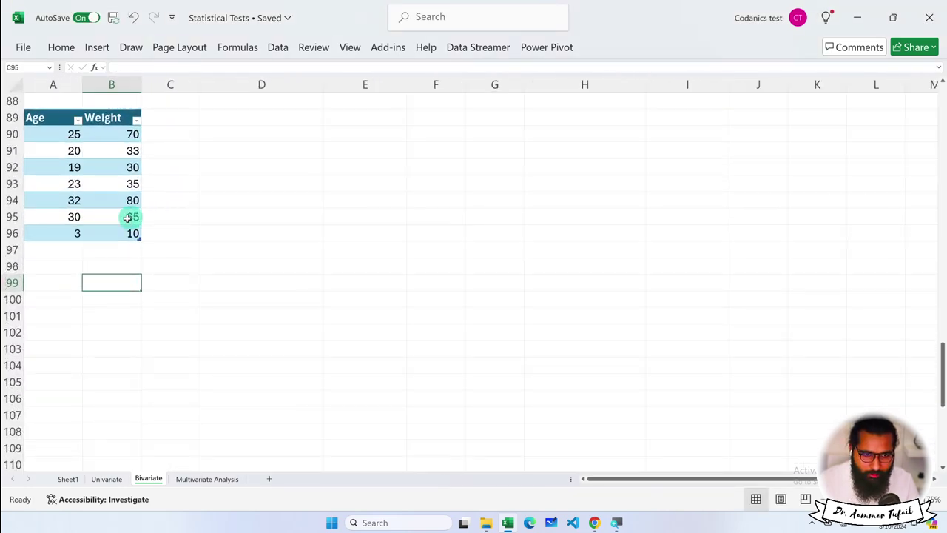
Open the Regression tool again and set the Input Y Range to the Age column, A89:A96.
left_click(277, 46)
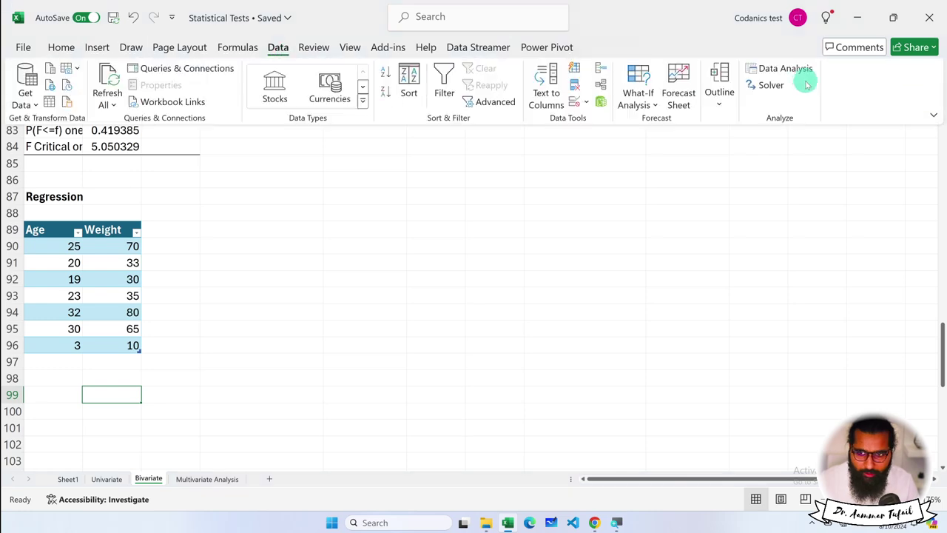
left_click(793, 68)
left_click(643, 204)
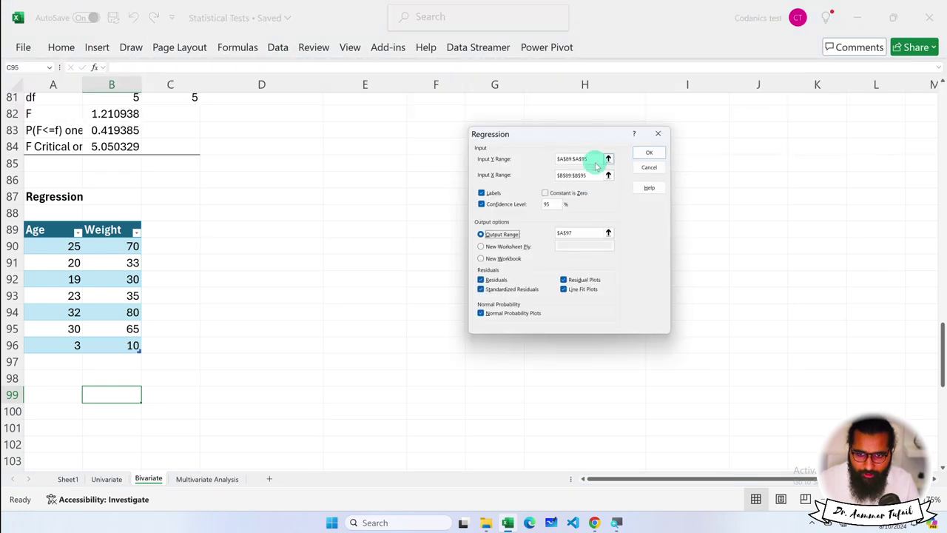
left_click_drag(598, 159, 508, 156)
key("BackSpace")
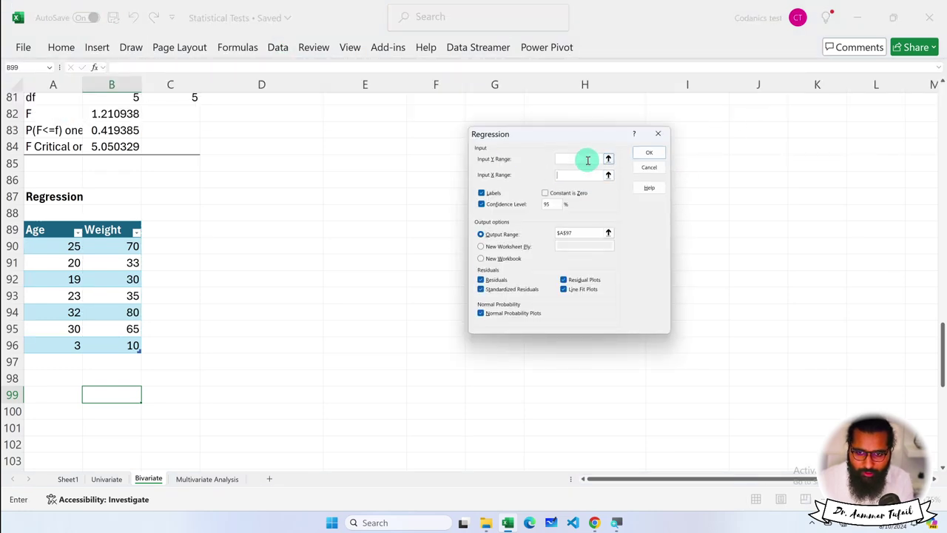
left_click_drag(34, 222, 43, 345)
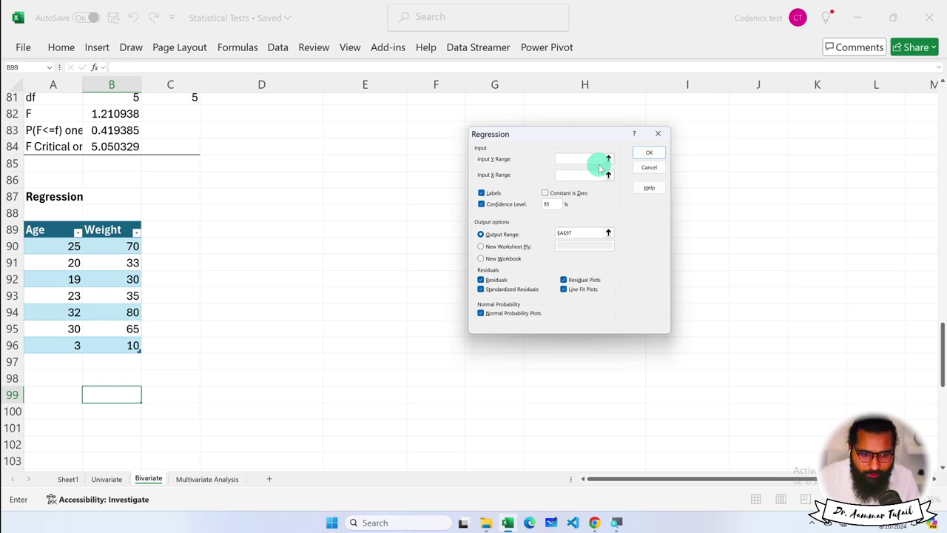
left_click(609, 159)
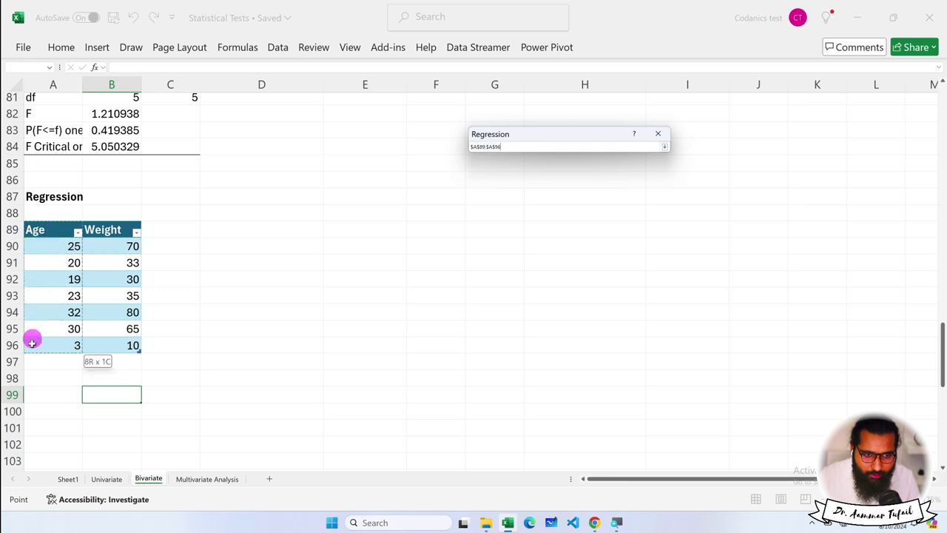
left_click_drag(47, 233, 34, 348)
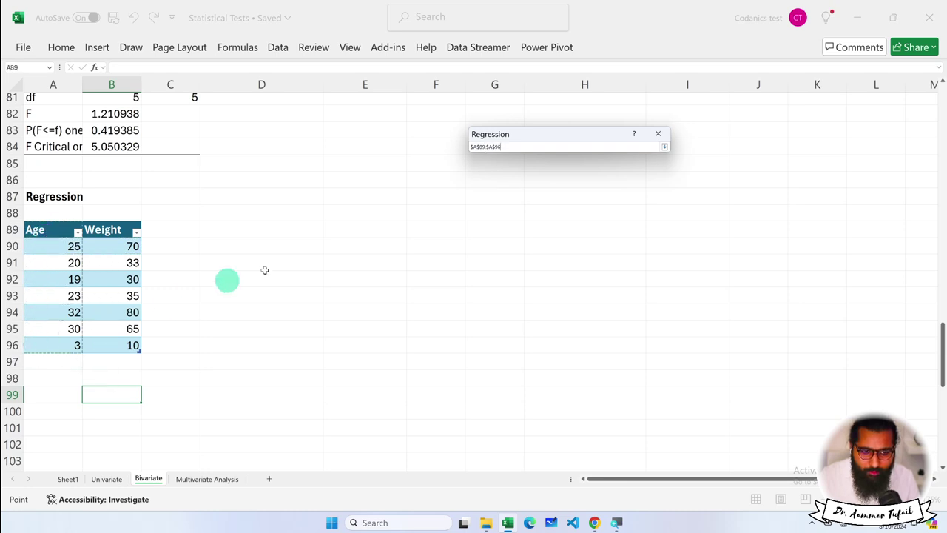
left_click(661, 146)
Set the Input X Range to Weight (B89:B96), send output to A98, and run the regression.
left_click(607, 175)
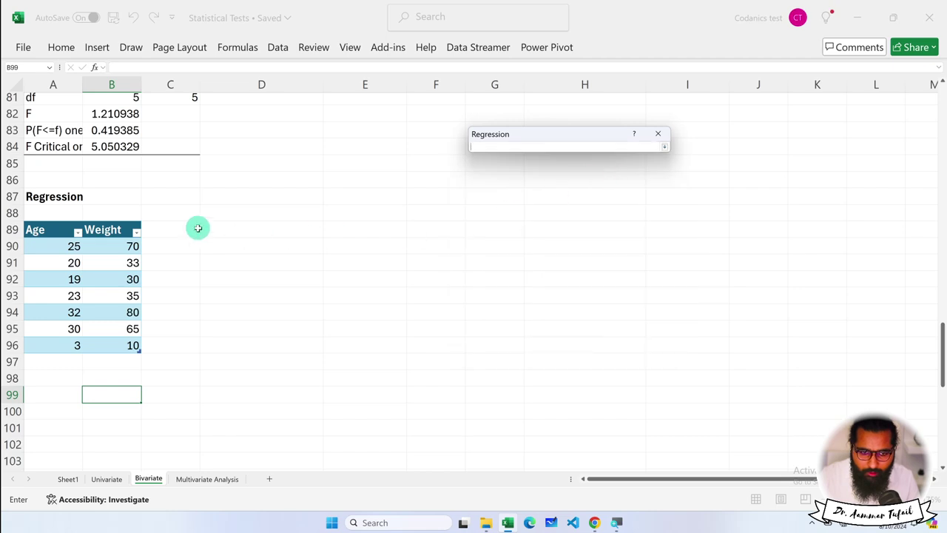
left_click_drag(108, 230, 105, 345)
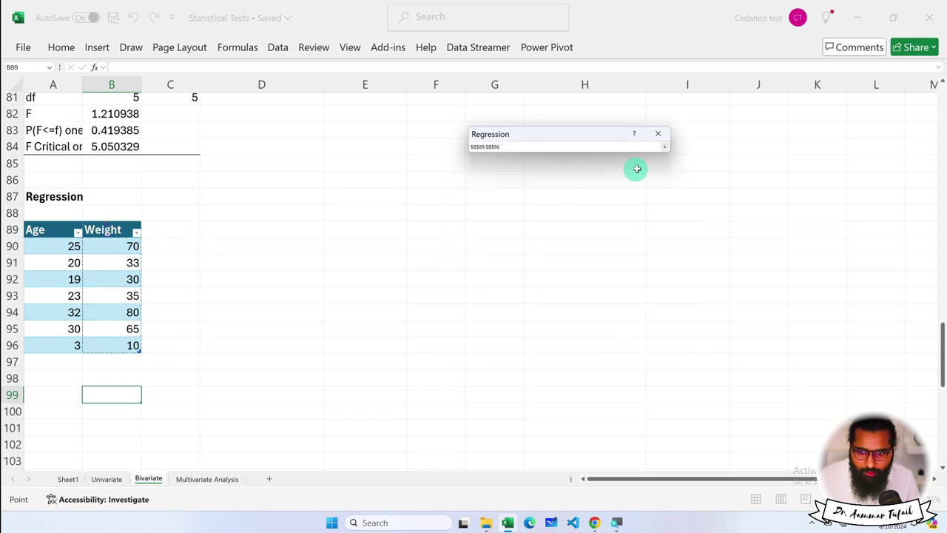
left_click(664, 147)
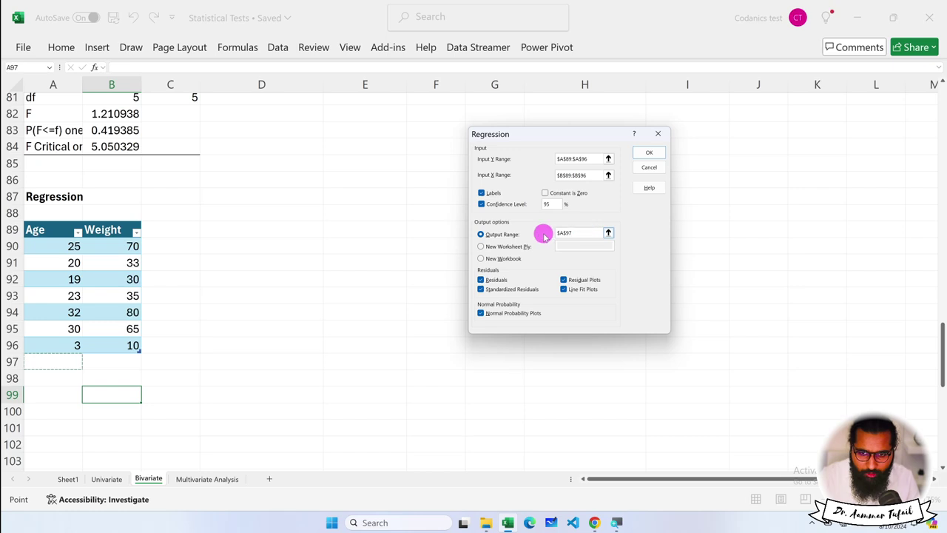
left_click(568, 233)
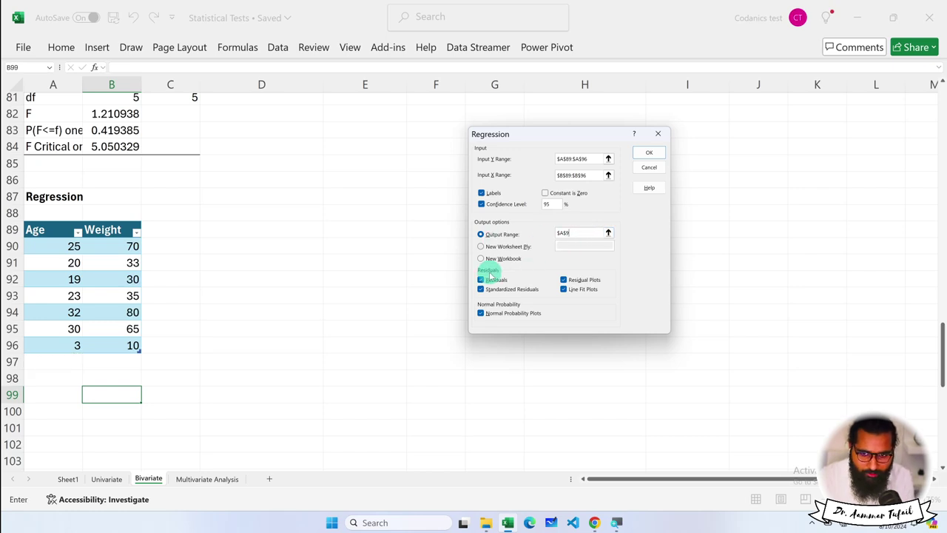
left_click(54, 385)
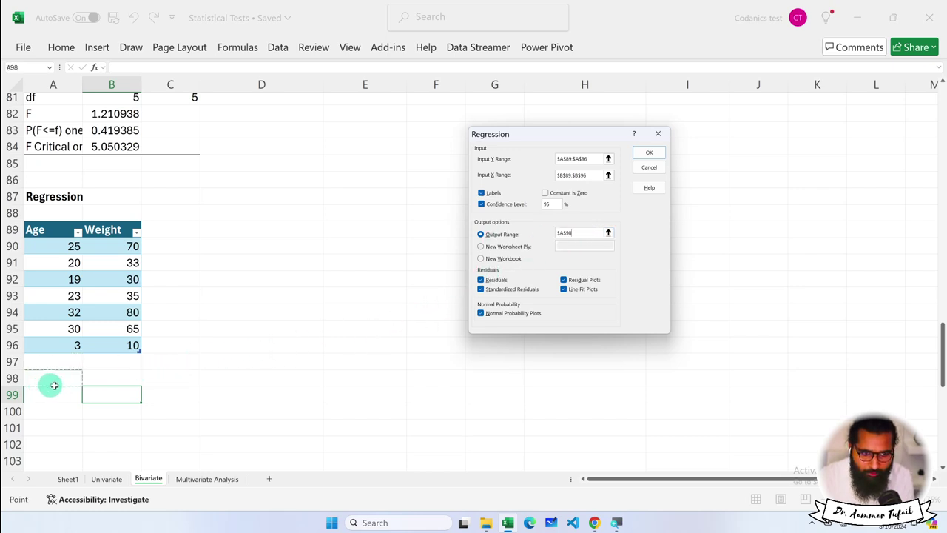
left_click(643, 152)
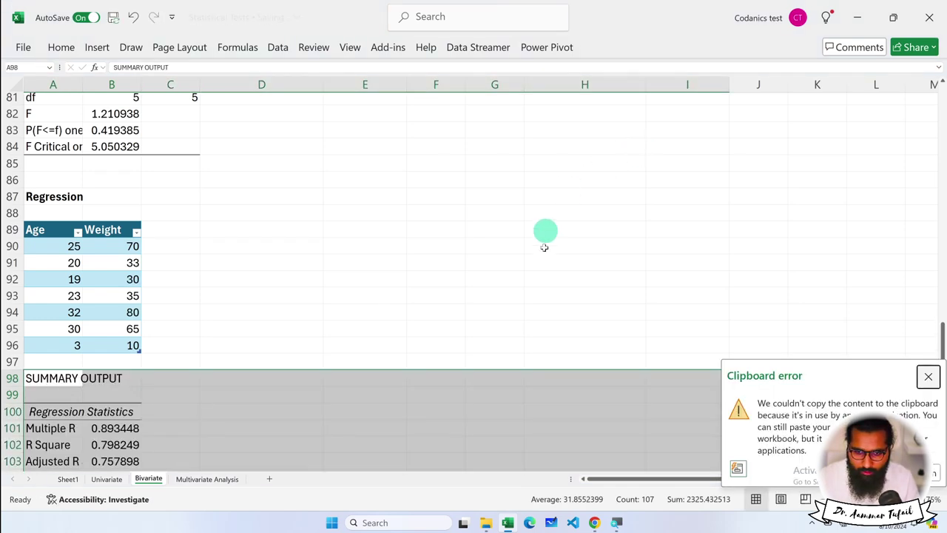
Dismiss the Clipboard error notice and check the cut-off Multiple R, R Square and Adjusted R Square labels.
left_click(929, 378)
scroll(178, 318, "down", 3)
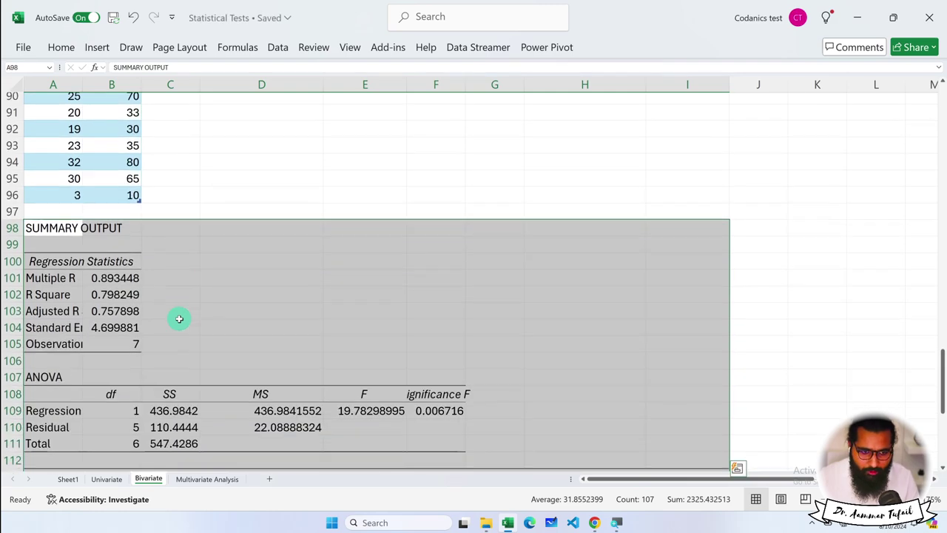
scroll(186, 317, "down", 2)
scroll(169, 315, "down", 1)
left_click(169, 314)
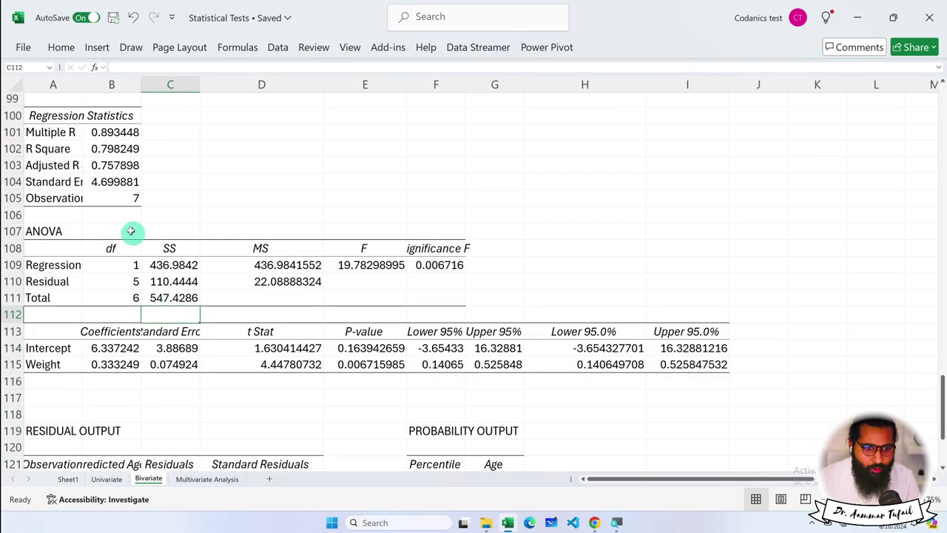
scroll(127, 224, "up", 2)
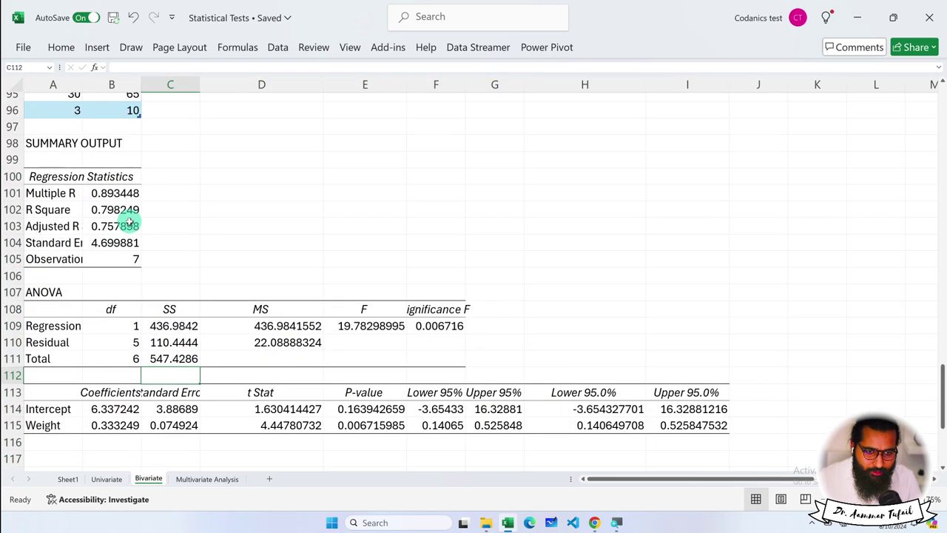
scroll(129, 222, "down", 1)
left_click(65, 185)
left_click(46, 201)
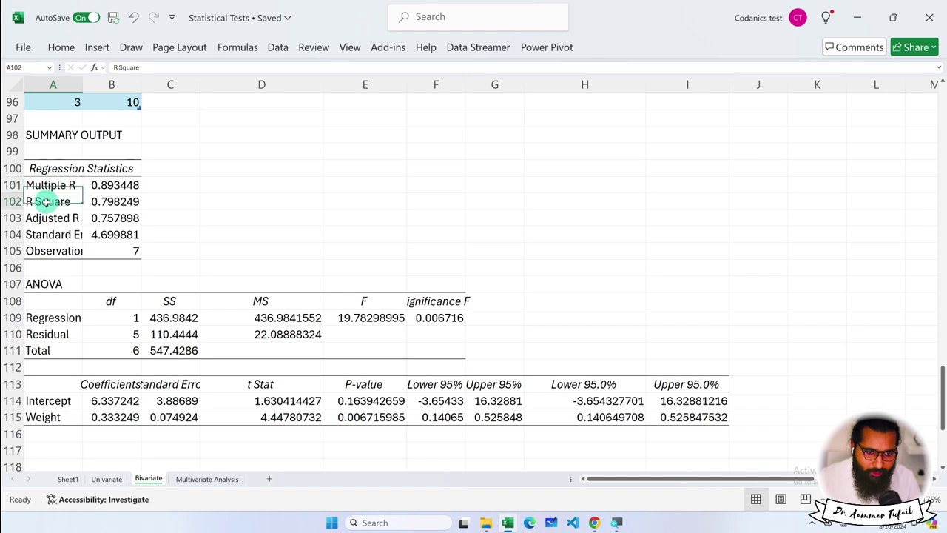
left_click(50, 218)
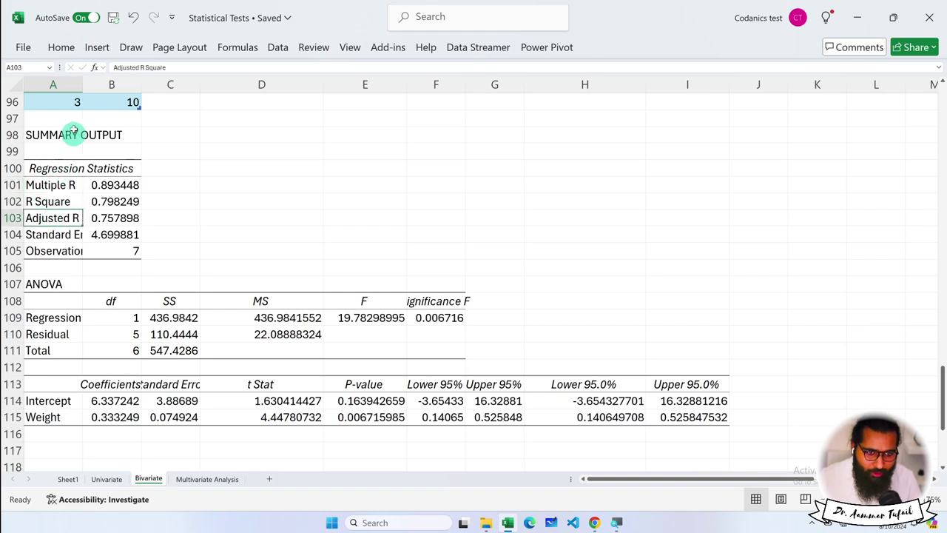
Widen column A so labels like Adjusted R Square read in full, then scroll through the output.
left_click_drag(82, 84, 134, 87)
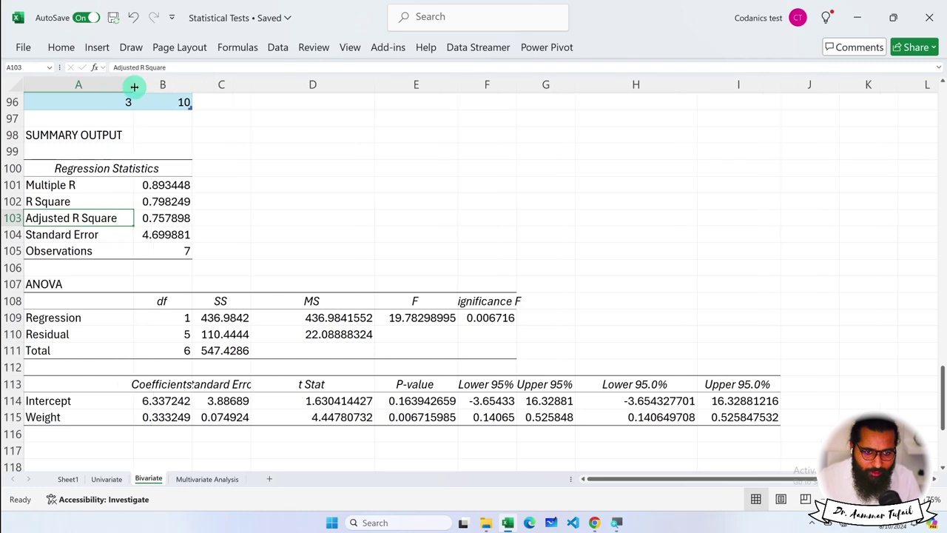
scroll(435, 403, "down", 1)
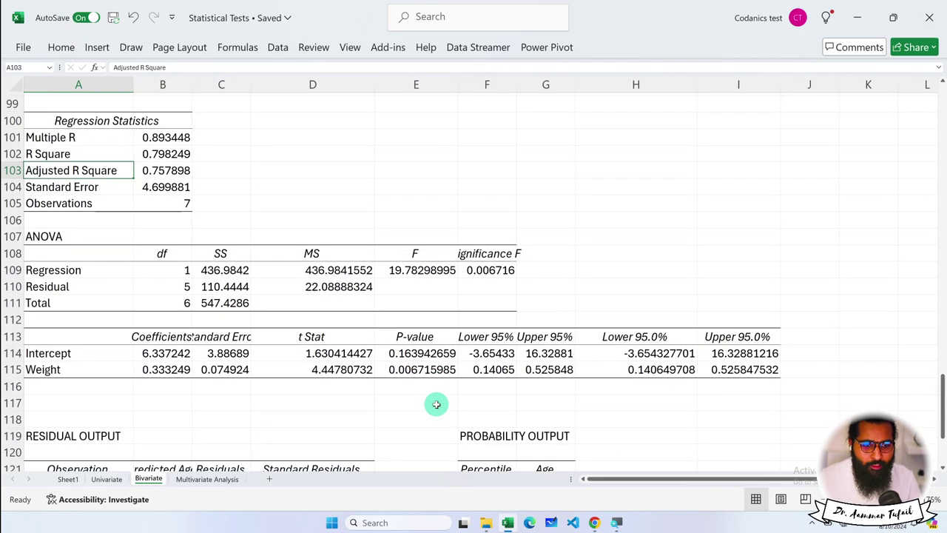
scroll(437, 404, "down", 2)
scroll(437, 405, "down", 1)
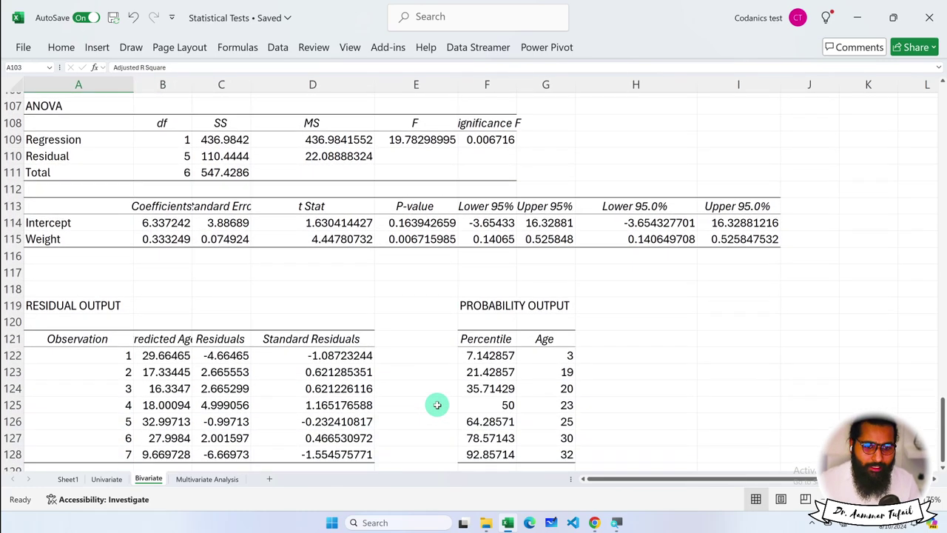
scroll(437, 405, "down", 1)
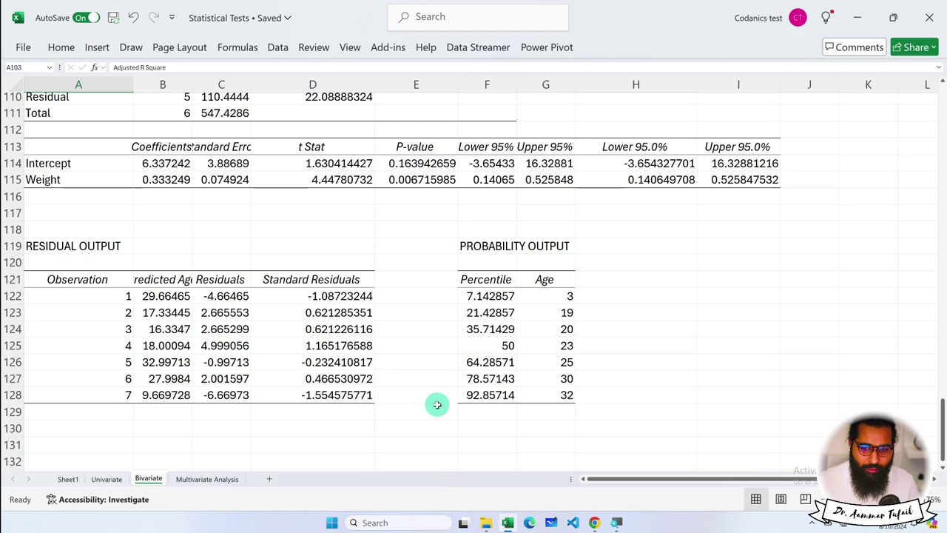
left_click(597, 524)
Search Google for 'linear regression codanics' in a new Chrome tab.
left_click(638, 468)
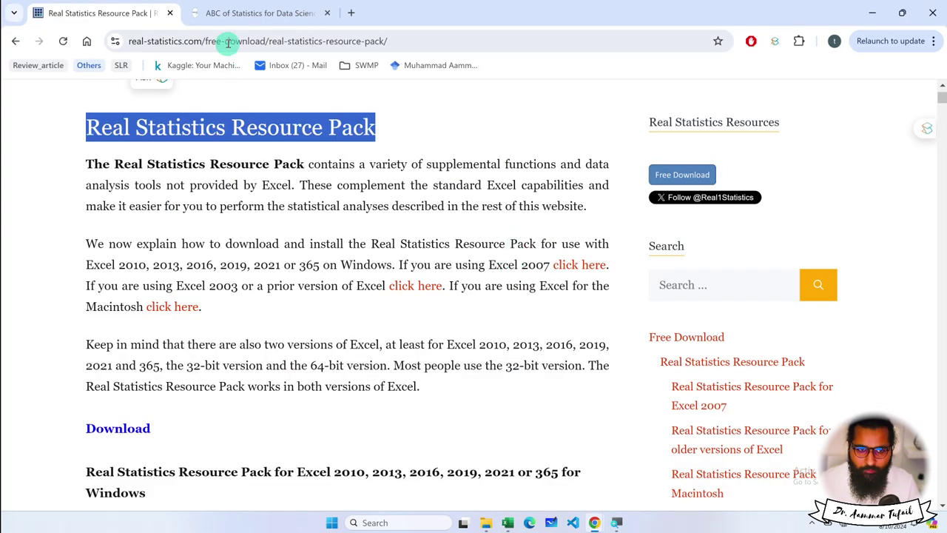
left_click(354, 13)
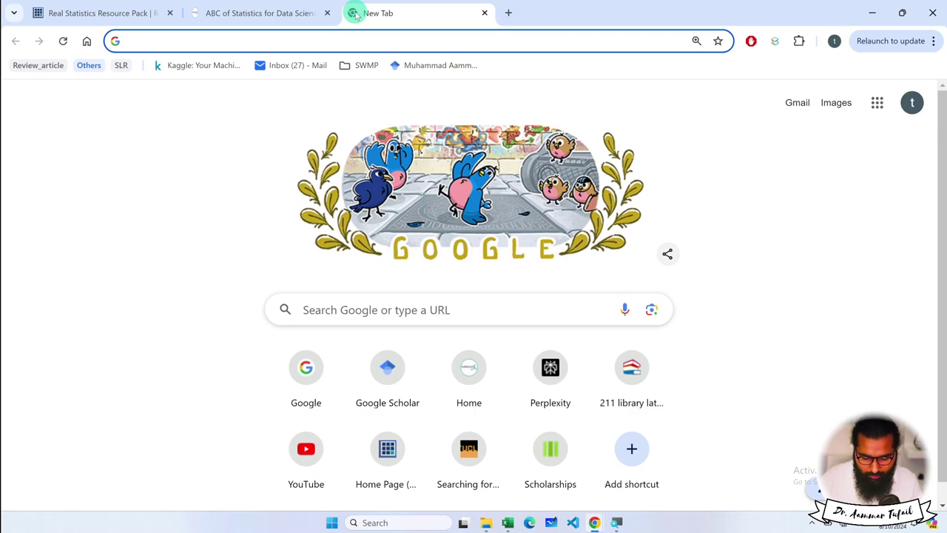
type("linear regressi")
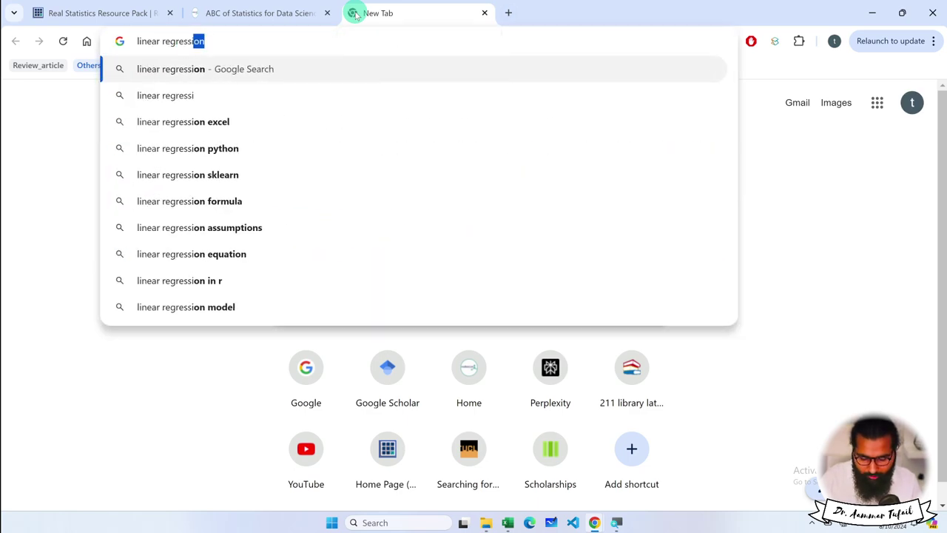
type("on codanic")
type("s")
key("Return")
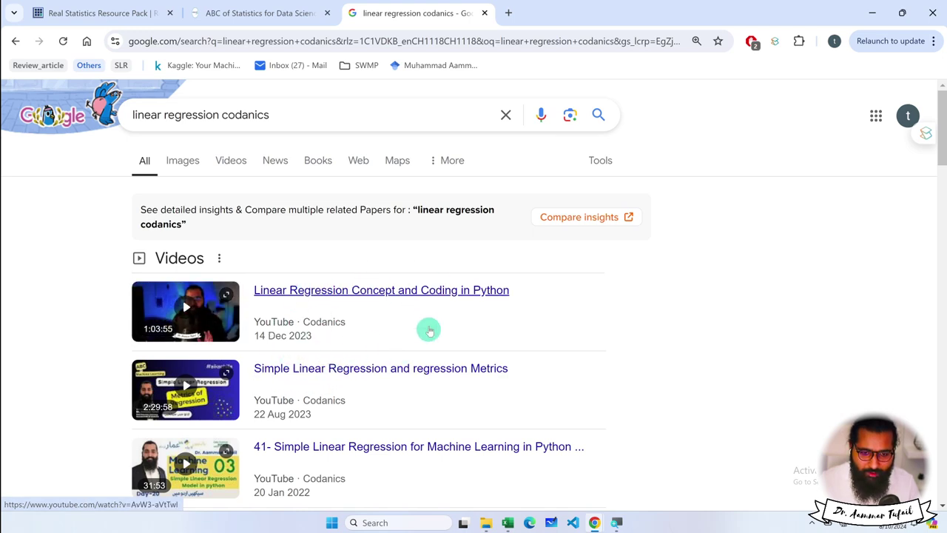
left_click(508, 522)
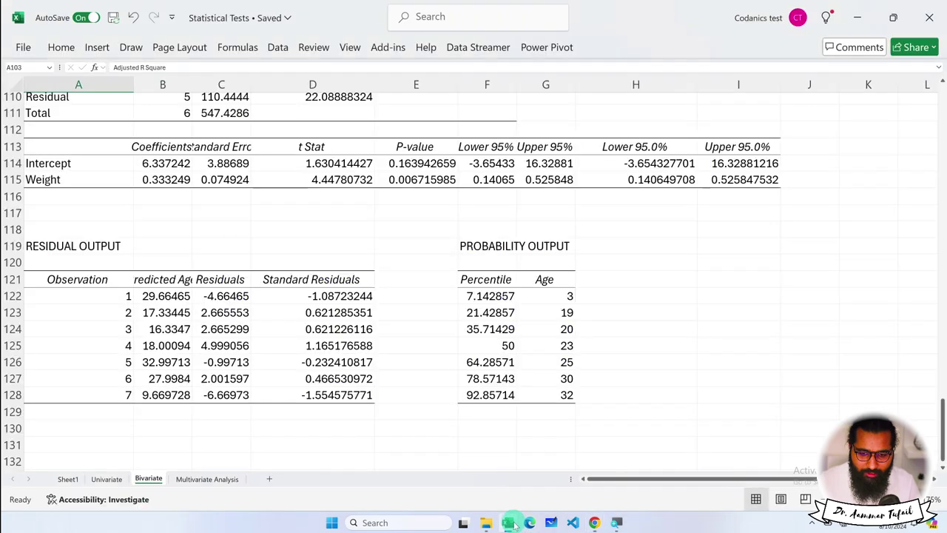
left_click(333, 362)
scroll(334, 360, "up", 3)
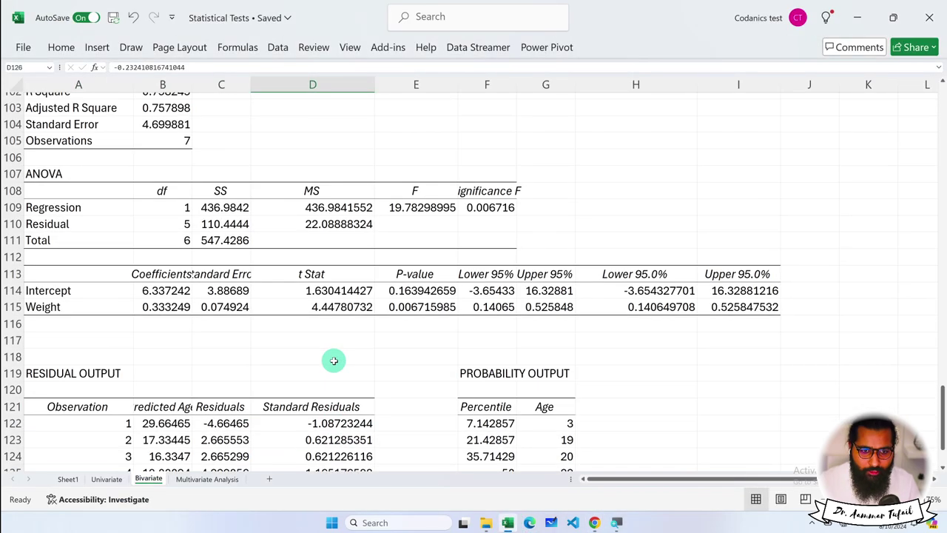
scroll(333, 361, "up", 2)
scroll(333, 361, "up", 2)
scroll(333, 361, "down", 2)
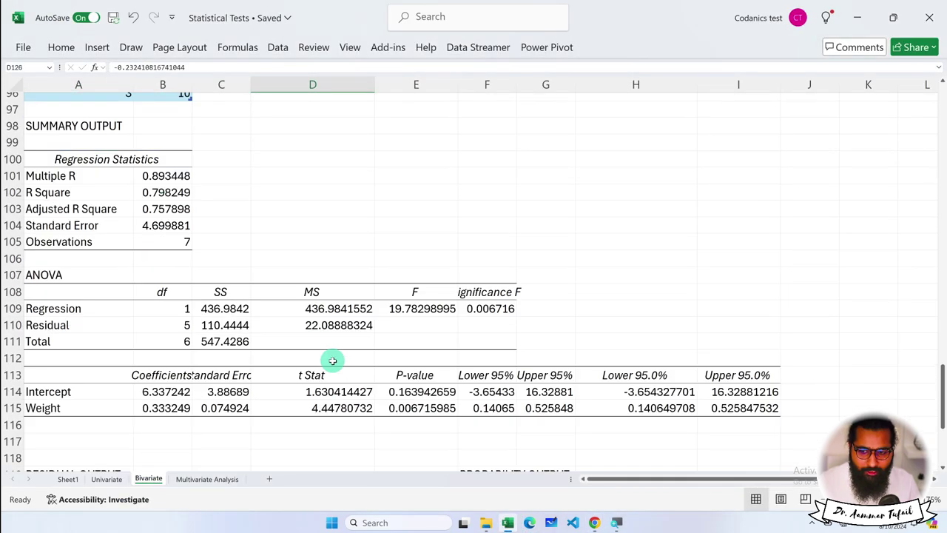
scroll(333, 361, "down", 2)
scroll(333, 361, "down", 2)
left_click(367, 339)
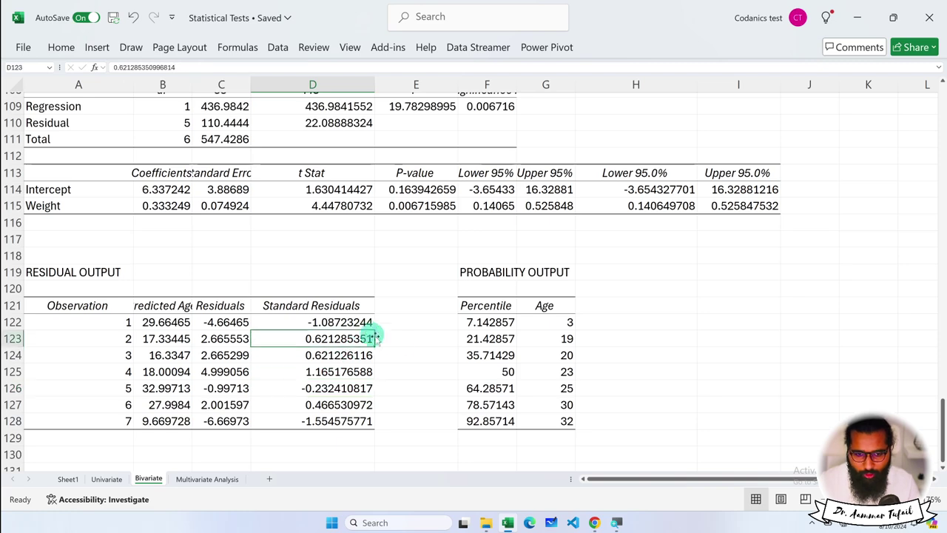
scroll(430, 350, "down", 1, "ctrl")
scroll(430, 350, "down", 1, "ctrl")
scroll(430, 351, "down", 1, "ctrl")
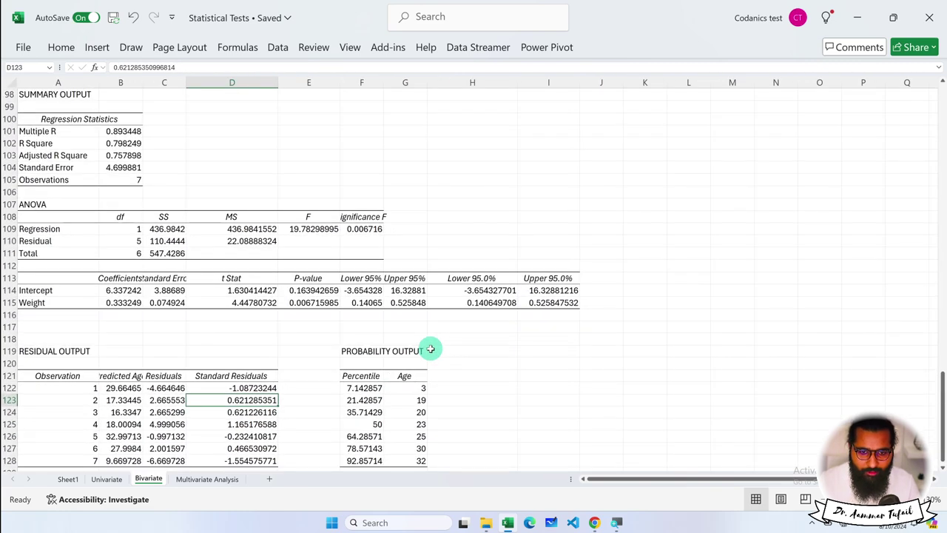
scroll(429, 349, "down", 2)
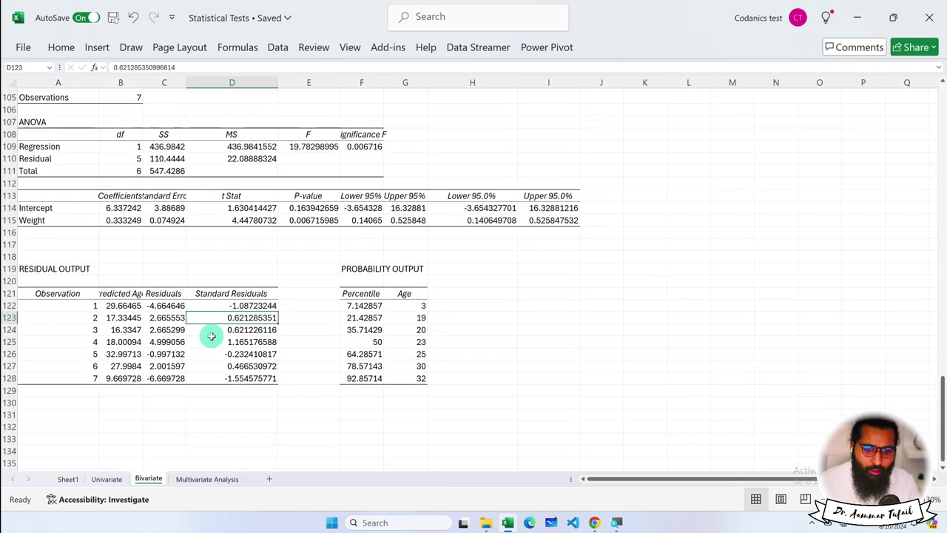
left_click_drag(55, 297, 235, 376)
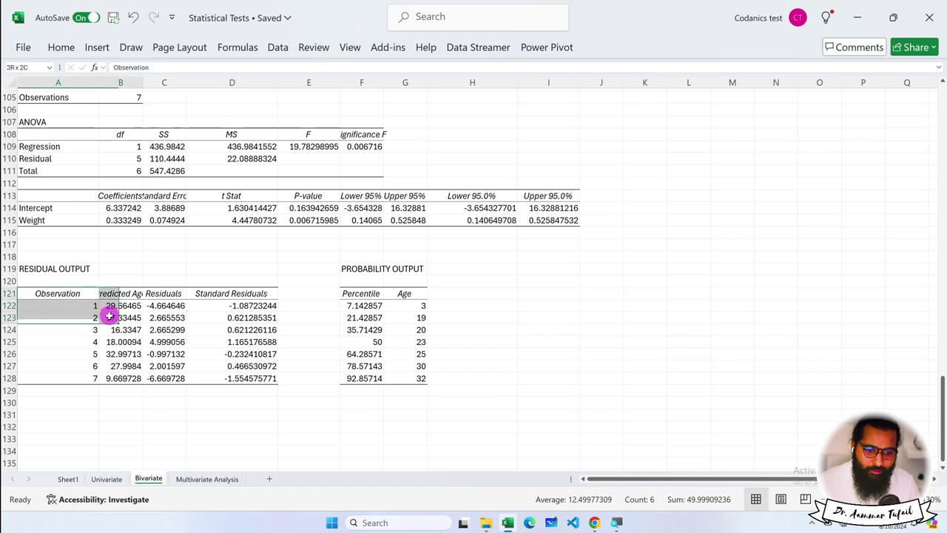